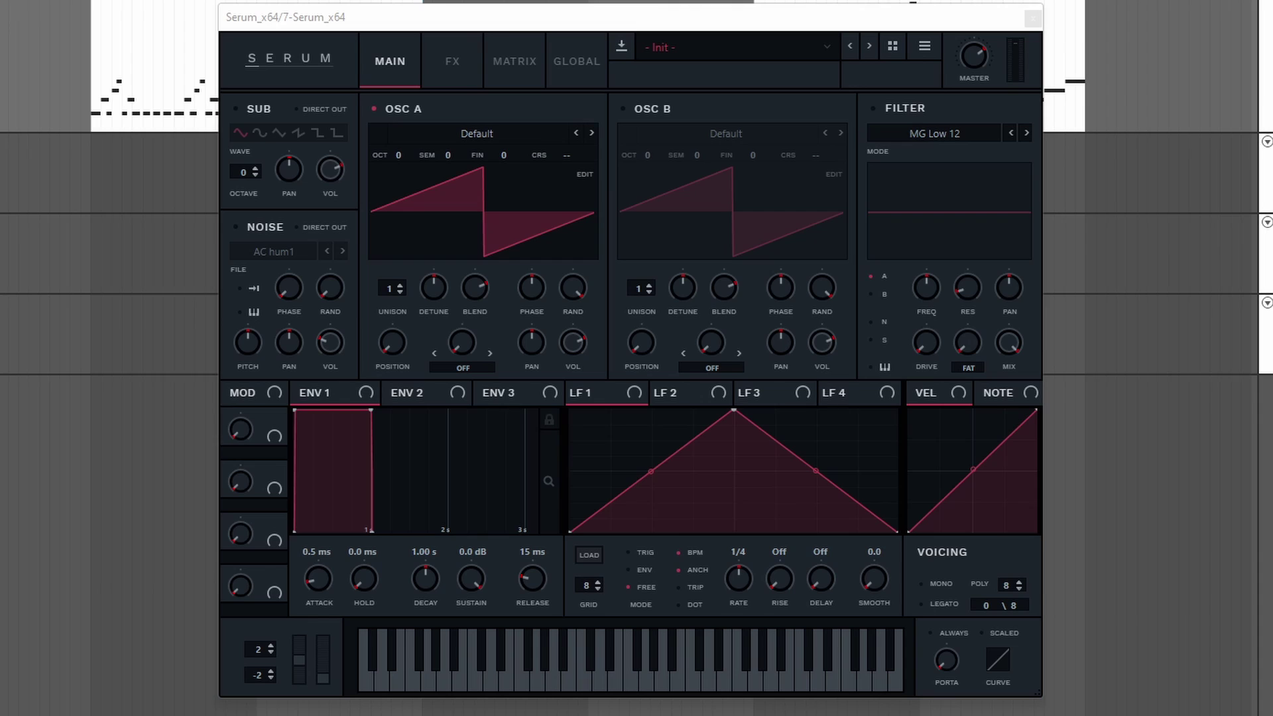
# Load the Basic Shapes wavetable in oscillator A and set its wavetable position to the square wave
pyautogui.click(242, 106)
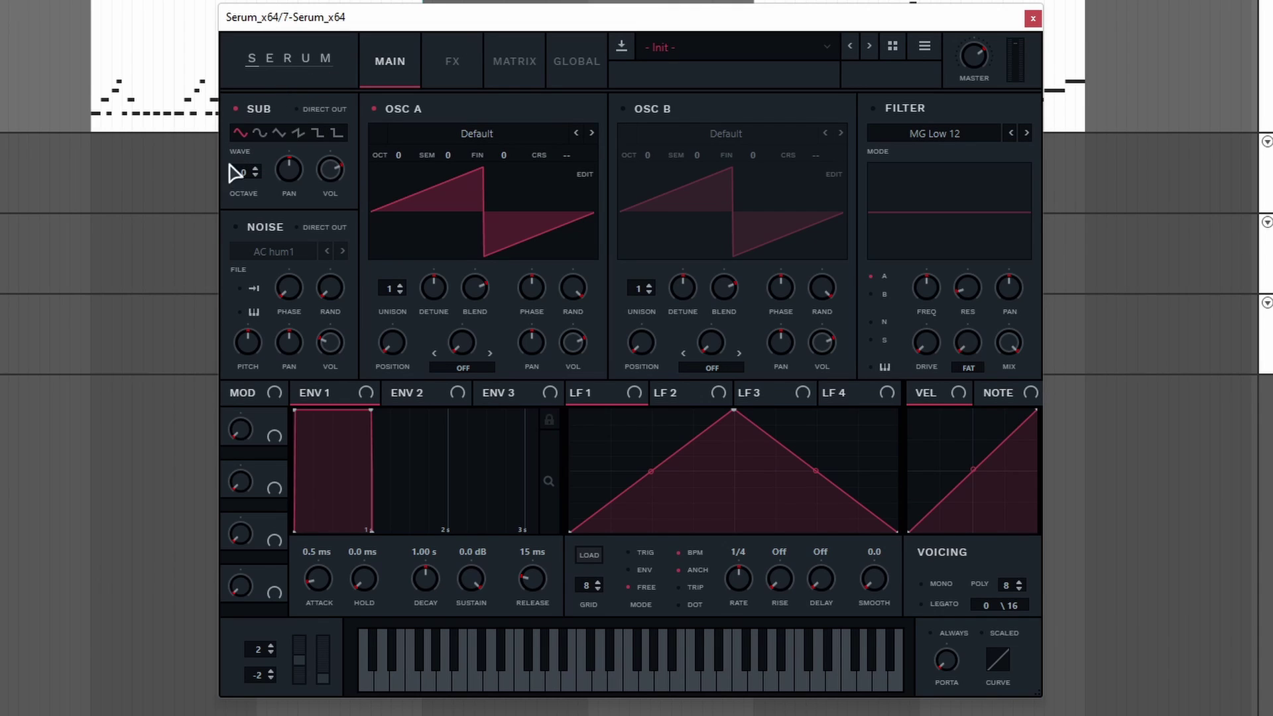
pyautogui.click(241, 112)
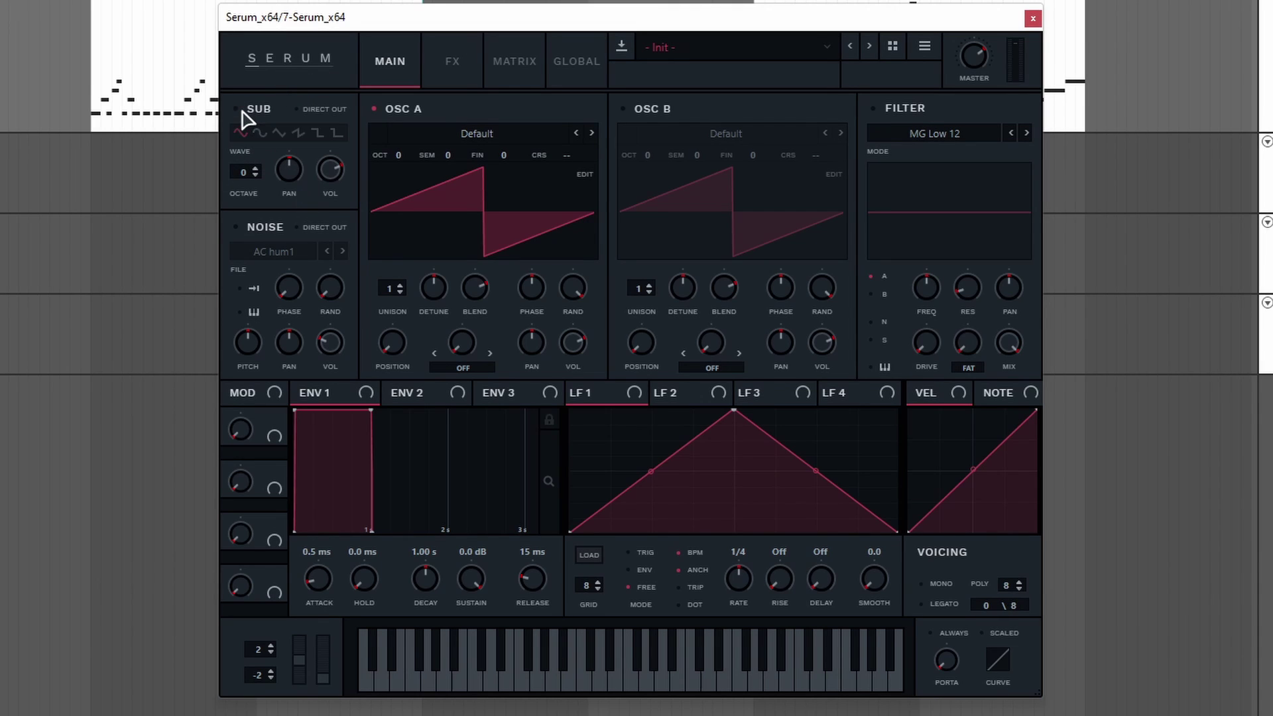
pyautogui.click(482, 140)
pyautogui.moveTo(437, 155)
pyautogui.click(571, 205)
pyautogui.moveTo(397, 358); pyautogui.dragTo(411, 276)
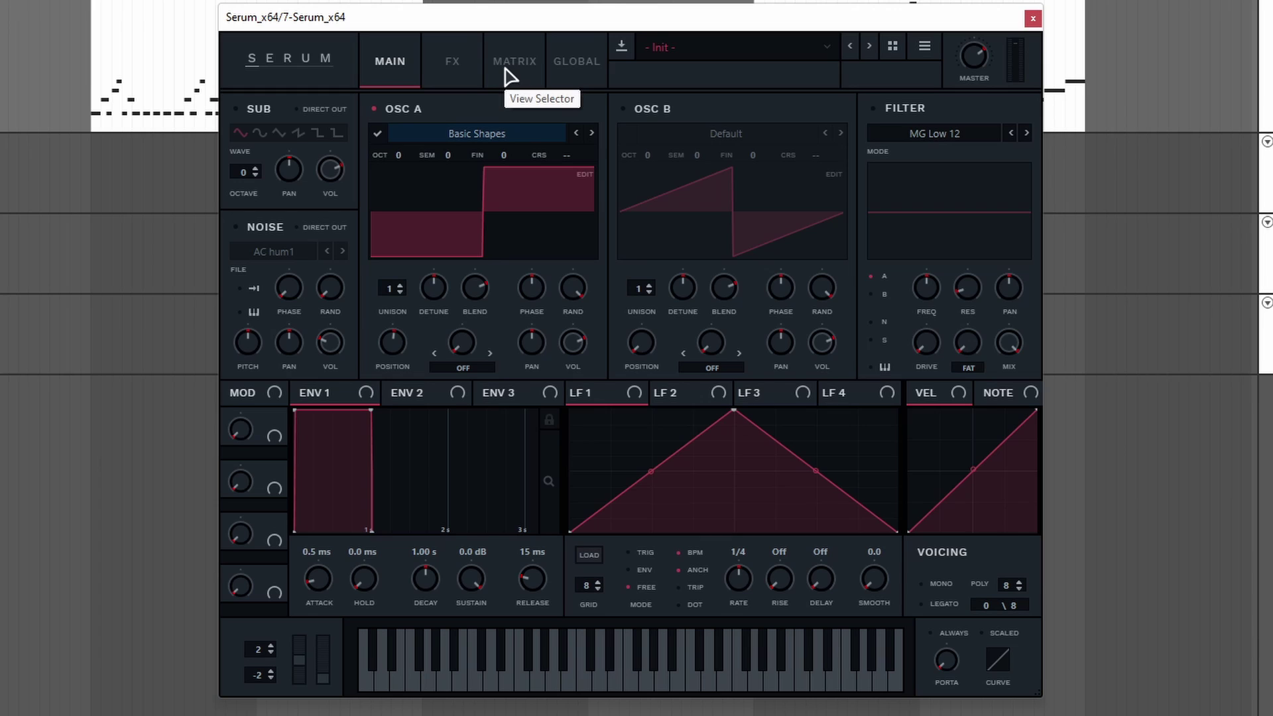
# Enable oscillator B with the Basic Shapes wavetable and set its wavetable position to the saw wave
pyautogui.click(641, 111)
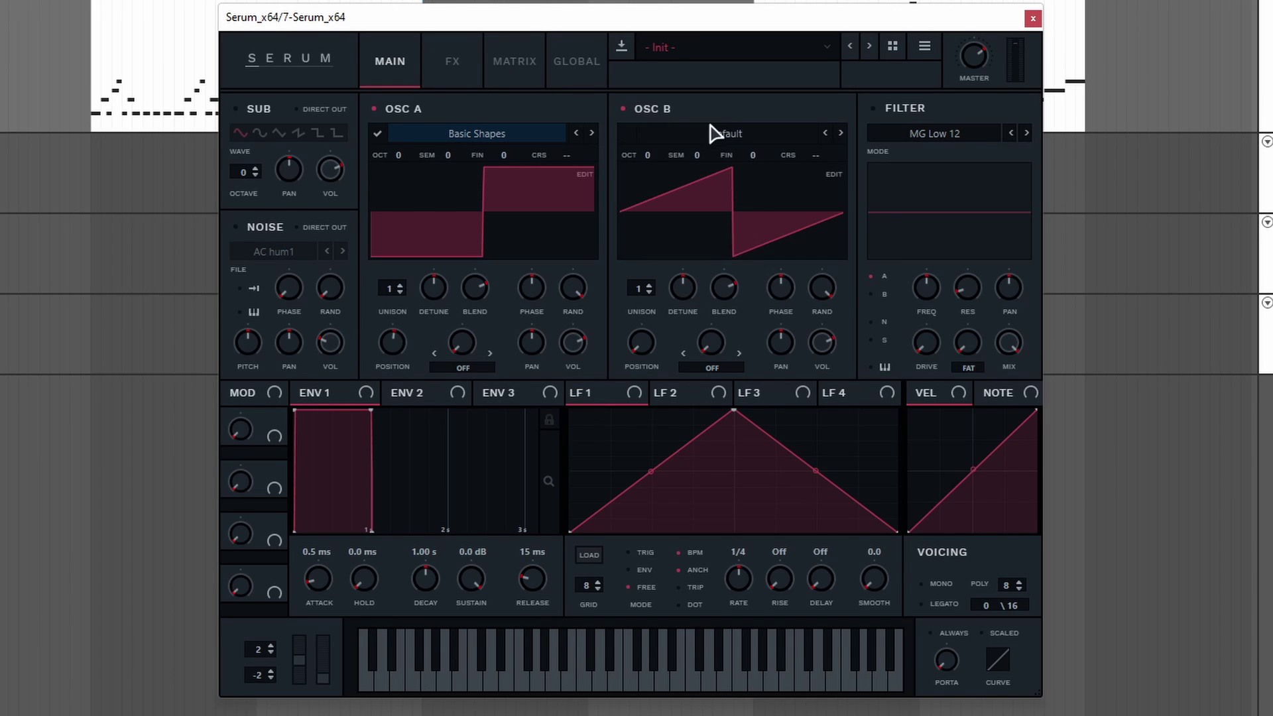
pyautogui.click(707, 136)
pyautogui.moveTo(729, 154)
pyautogui.click(841, 240)
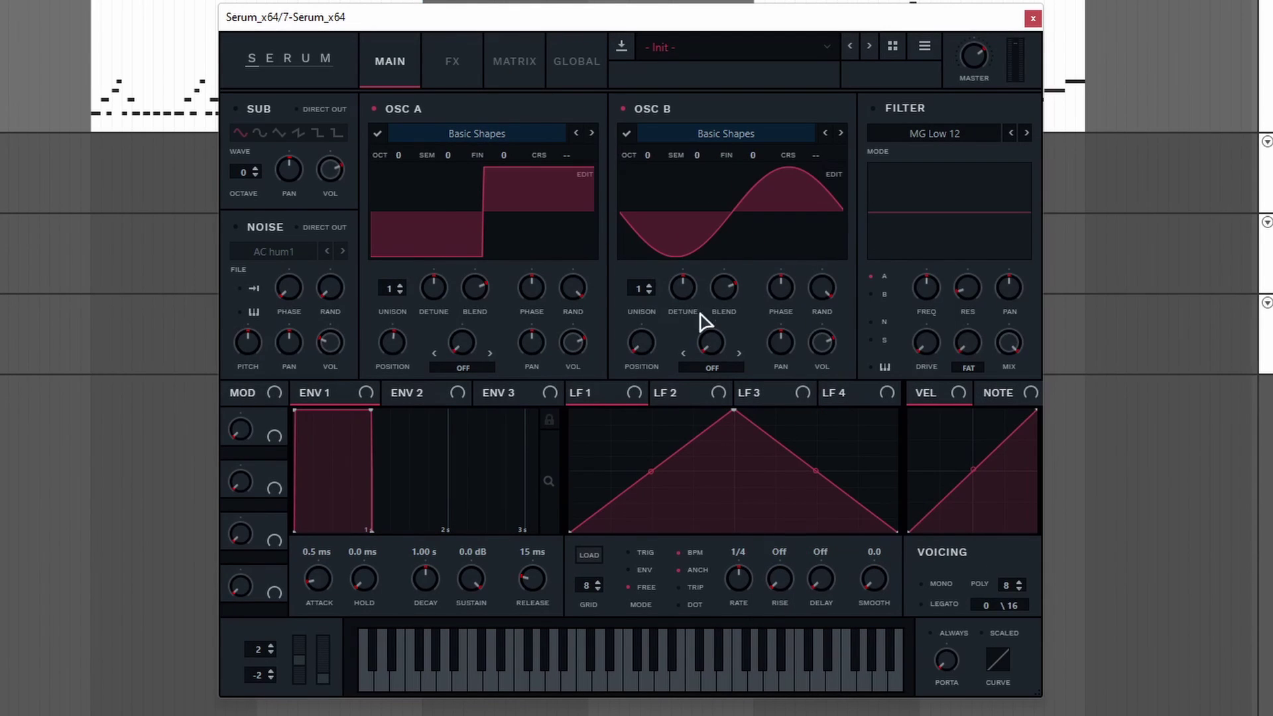
pyautogui.moveTo(639, 347)
pyautogui.mouseDown()
pyautogui.moveTo(653, 295)
pyautogui.moveTo(633, 369)
pyautogui.mouseUp()
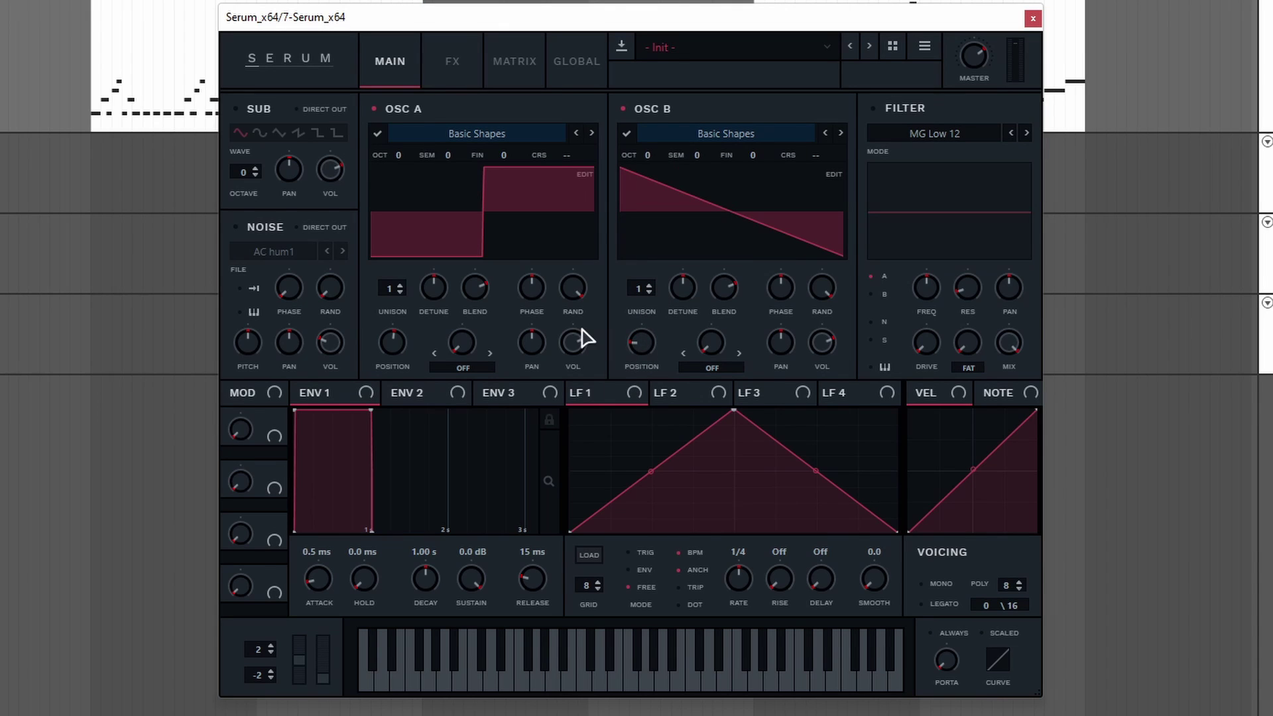
# Transpose oscillator A to octave -2 and oscillator B to octave -1
pyautogui.moveTo(397, 156)
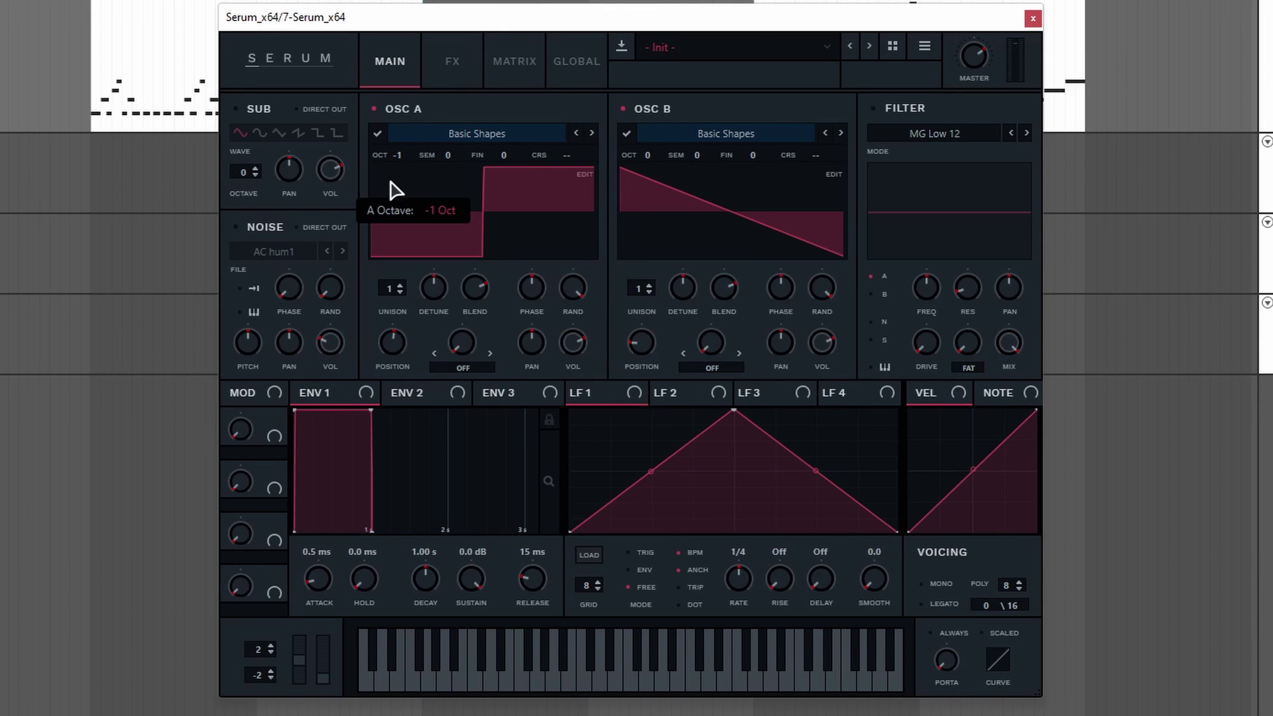
pyautogui.moveTo(395, 190); pyautogui.dragTo(389, 207)
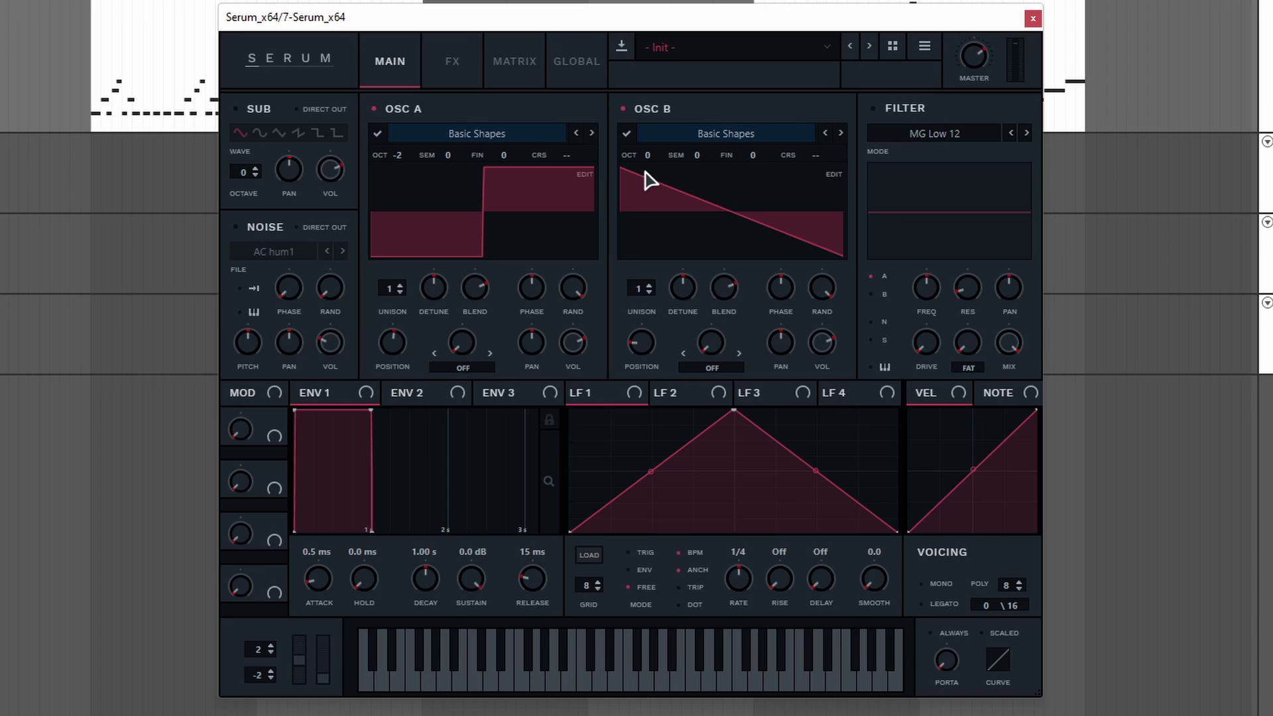
pyautogui.moveTo(645, 170); pyautogui.dragTo(642, 201)
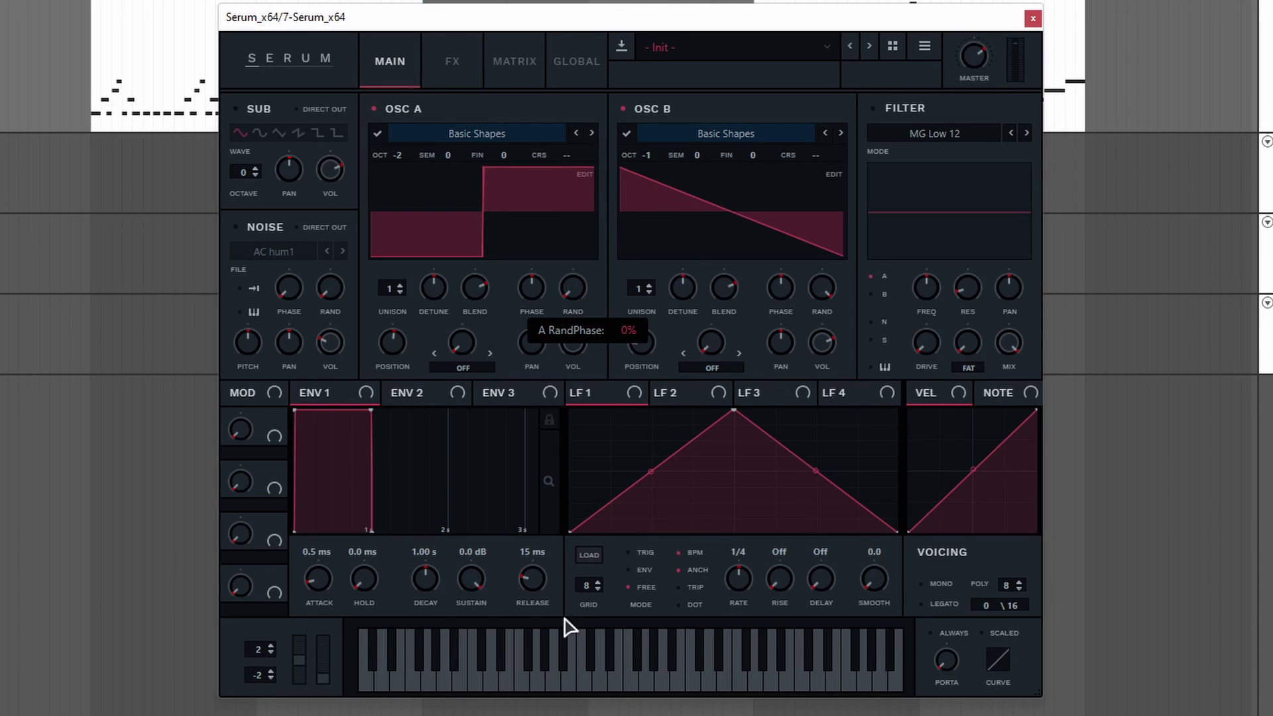
# Set random phase to 0% on both oscillators and raise oscillator B's start phase slightly
pyautogui.moveTo(822, 288); pyautogui.dragTo(824, 320)
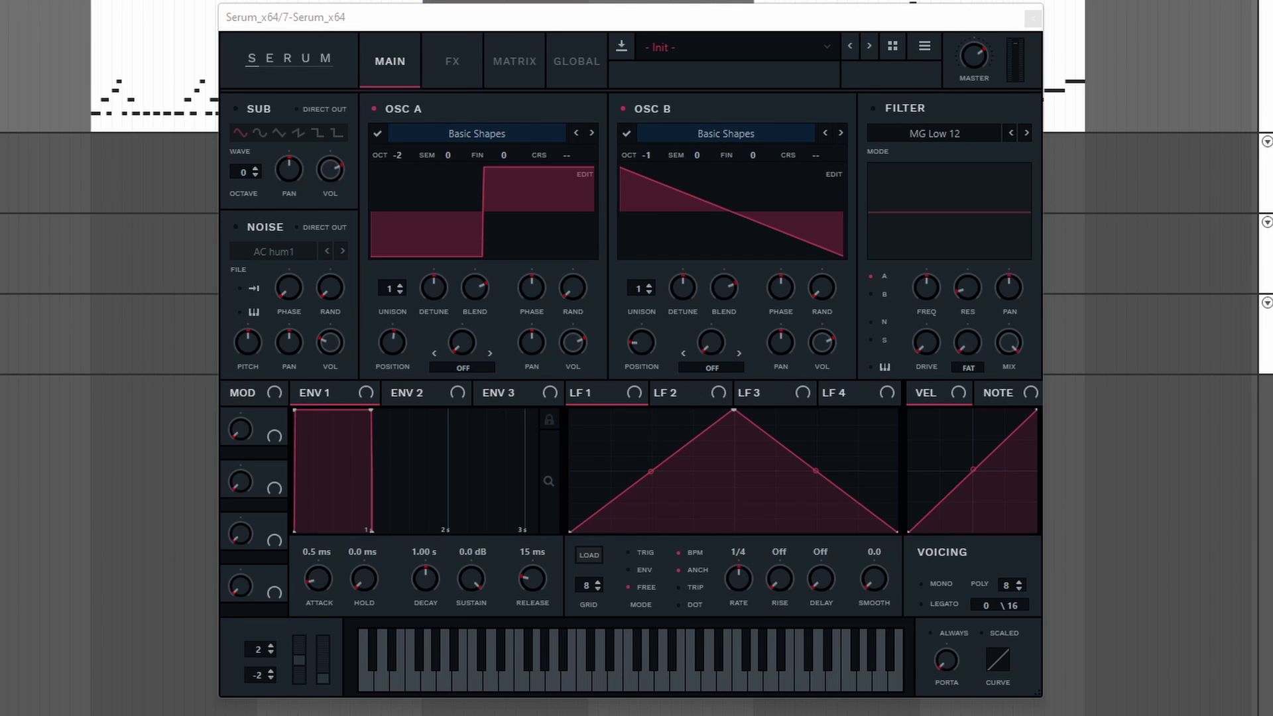
pyautogui.click(531, 285)
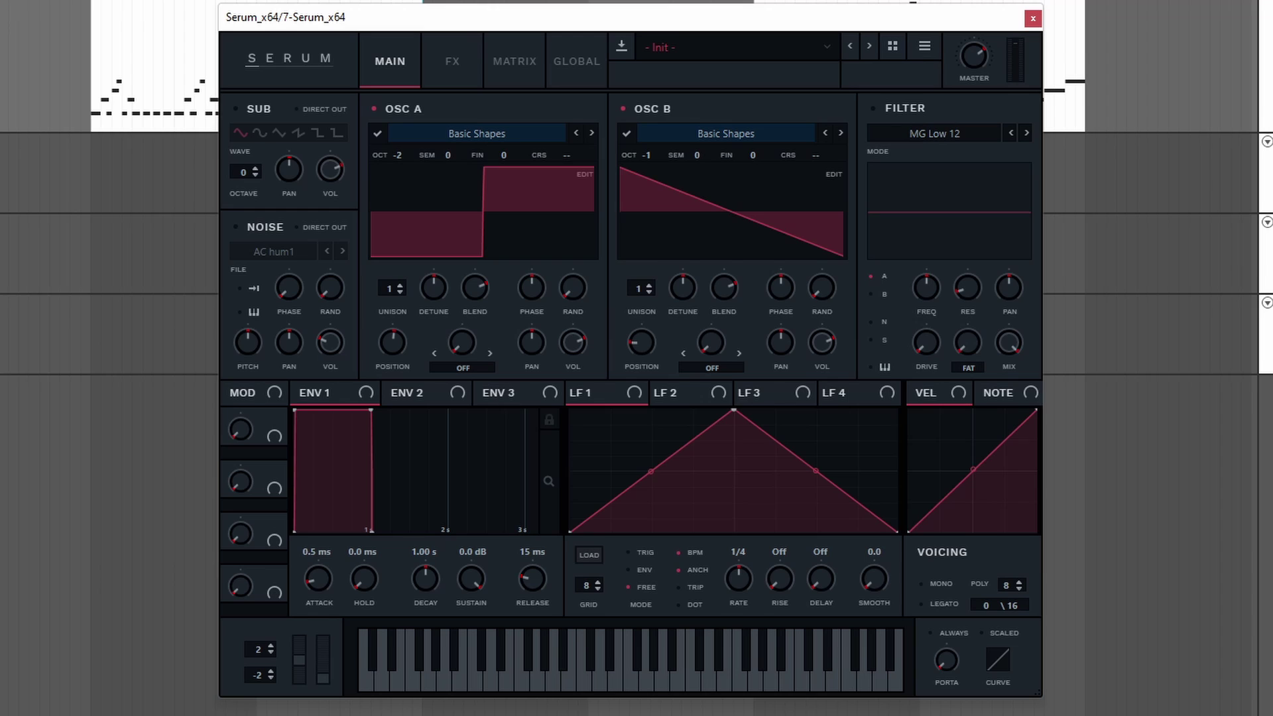
pyautogui.click(790, 294)
pyautogui.moveTo(784, 301); pyautogui.dragTo(779, 283)
# Enable the filter as MG Low 24, lower its cutoff and resonance, and raise its drive and fat amounts
pyautogui.click(889, 108)
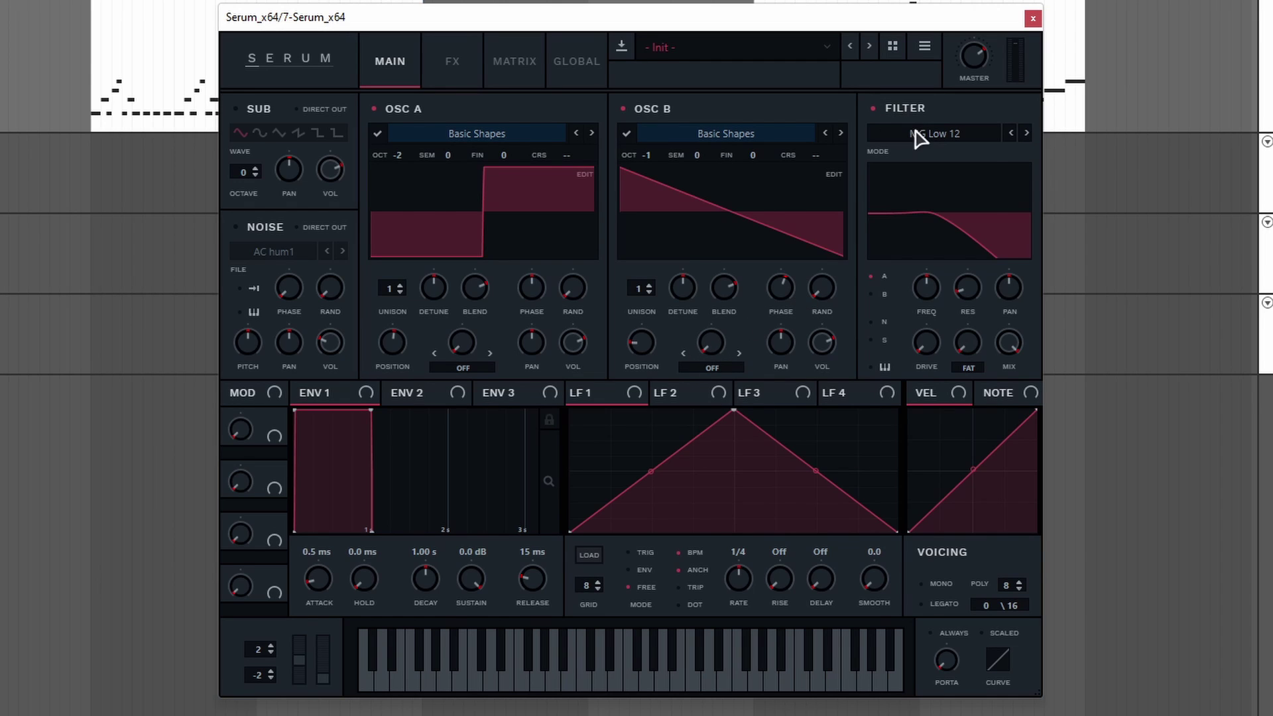
pyautogui.click(920, 136)
pyautogui.moveTo(940, 147)
pyautogui.click(1064, 217)
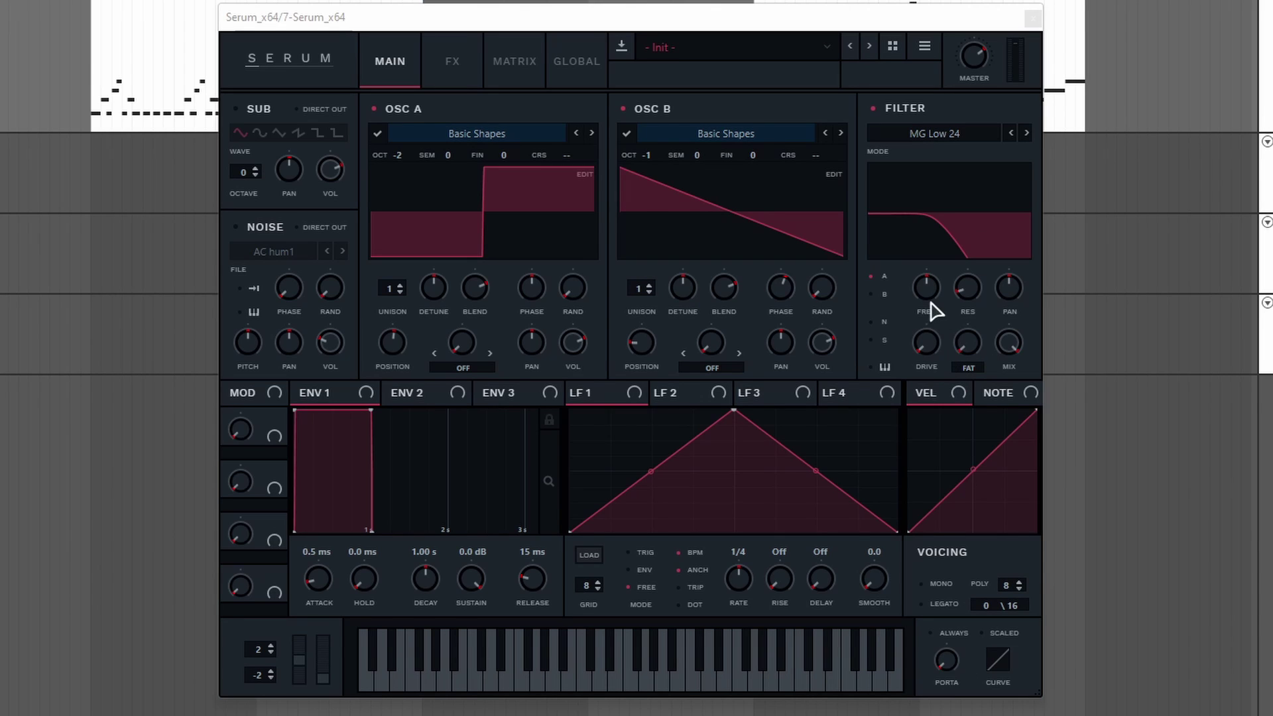
pyautogui.moveTo(930, 307)
pyautogui.mouseDown()
pyautogui.moveTo(918, 324)
pyautogui.moveTo(909, 316)
pyautogui.moveTo(946, 364)
pyautogui.moveTo(952, 297)
pyautogui.mouseUp()
pyautogui.moveTo(968, 345); pyautogui.dragTo(965, 441)
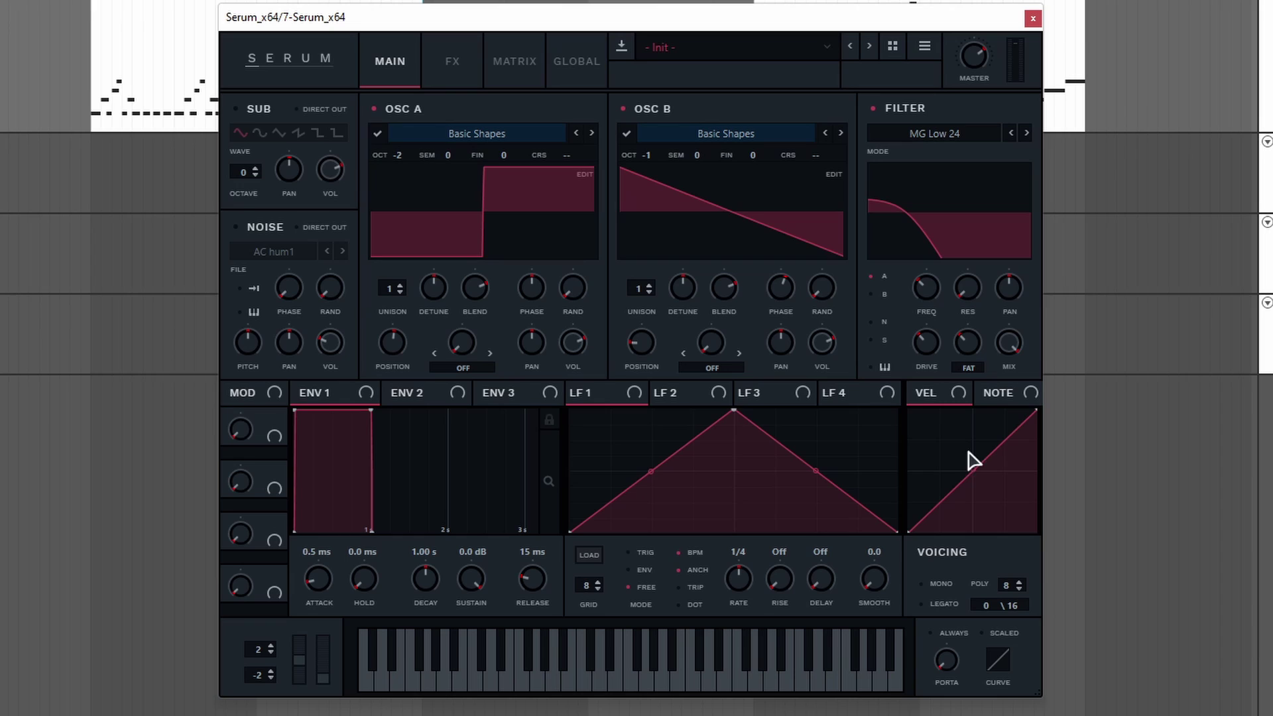
# Enable the distortion effect as the first in the chain and set its type to Tape Sat
pyautogui.click(449, 62)
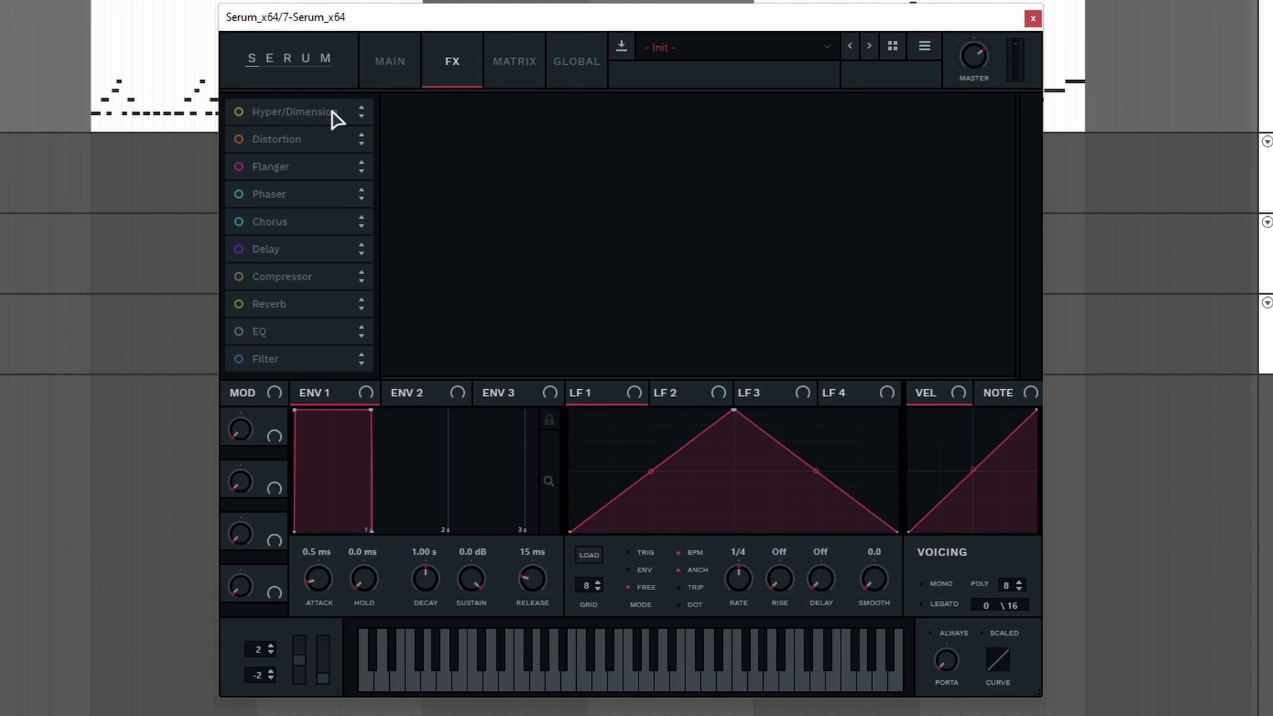
pyautogui.moveTo(278, 139); pyautogui.dragTo(320, 109)
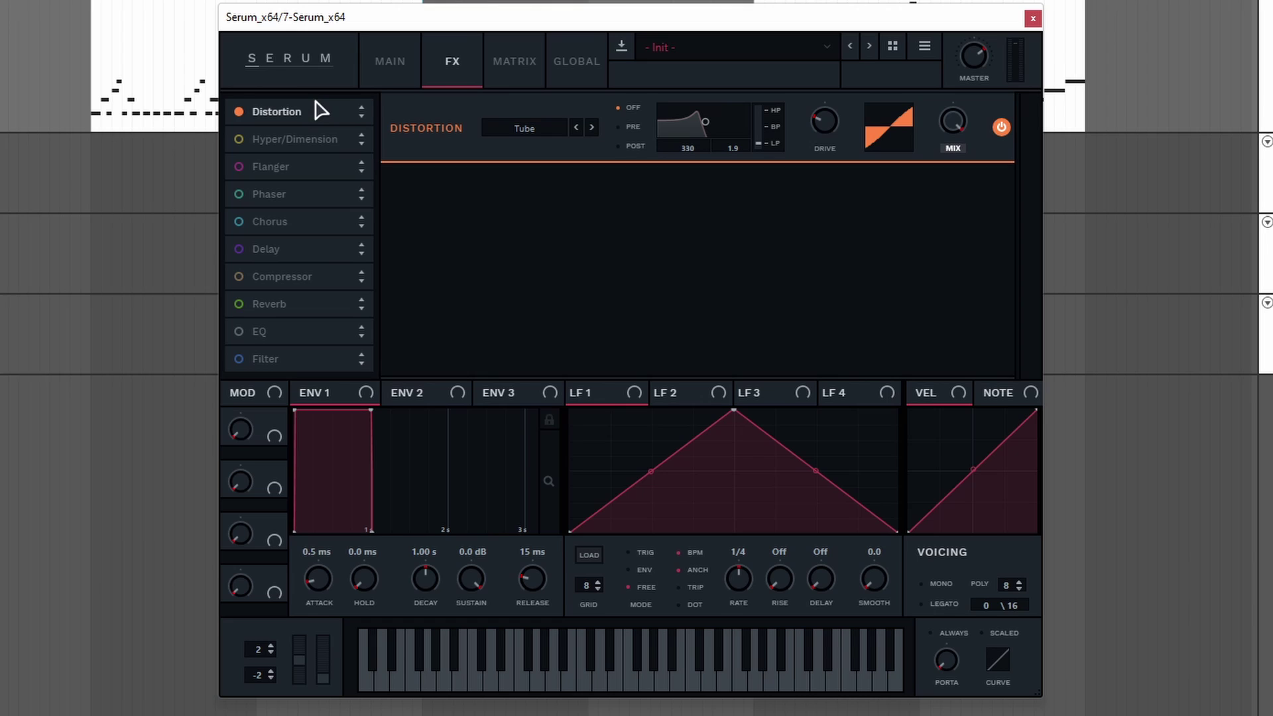
pyautogui.click(491, 128)
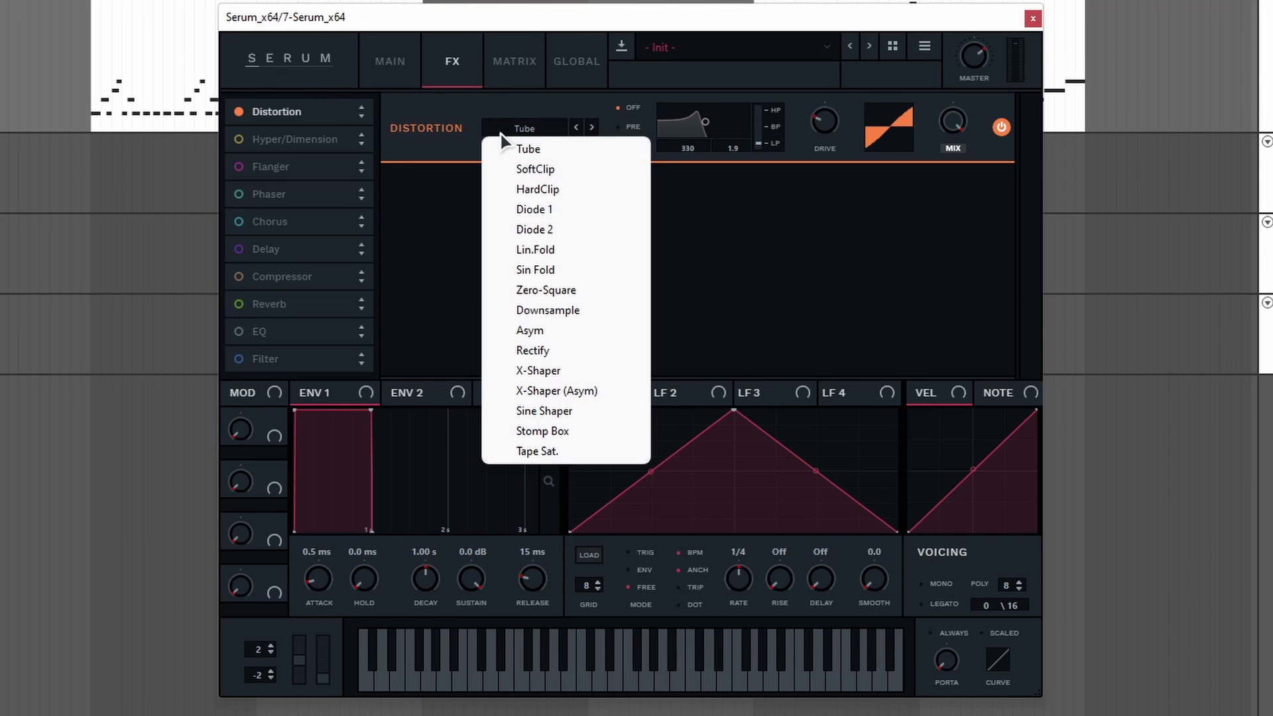
pyautogui.click(575, 452)
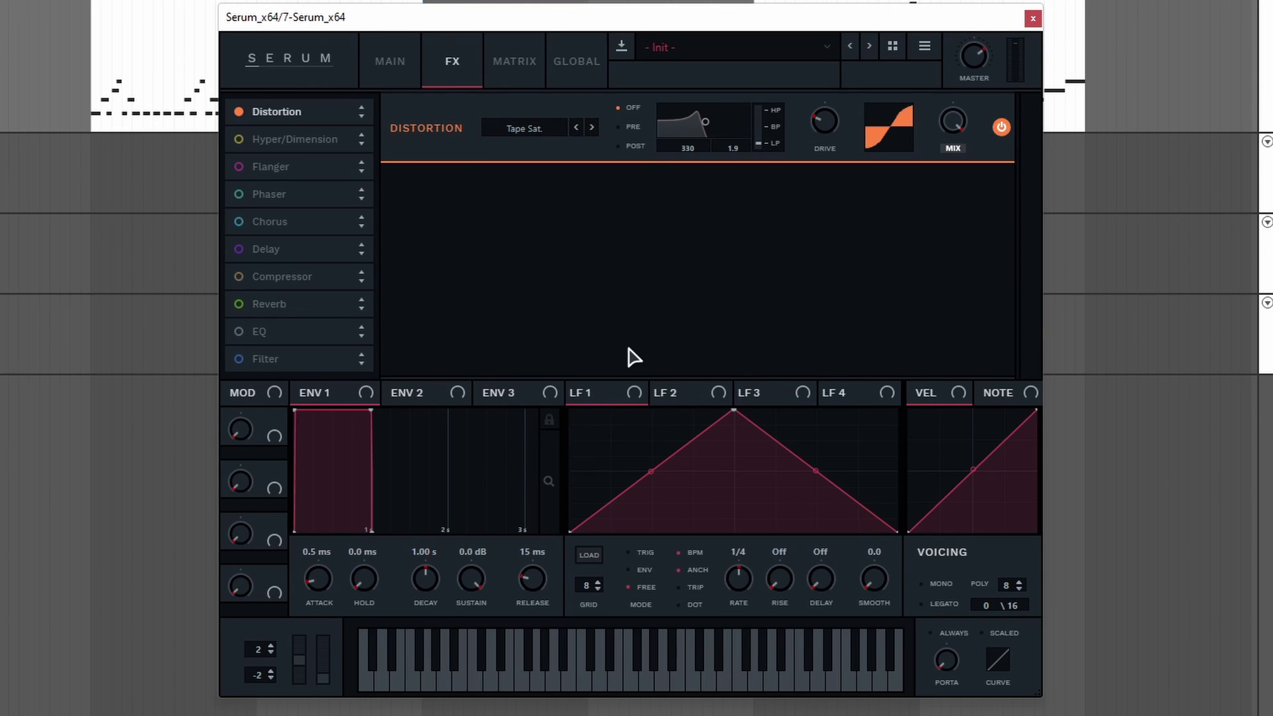
# Set the distortion's filter to post low-pass at 330 Hz with Q 0.1, drive to 68% and mix to about half
pyautogui.click(633, 147)
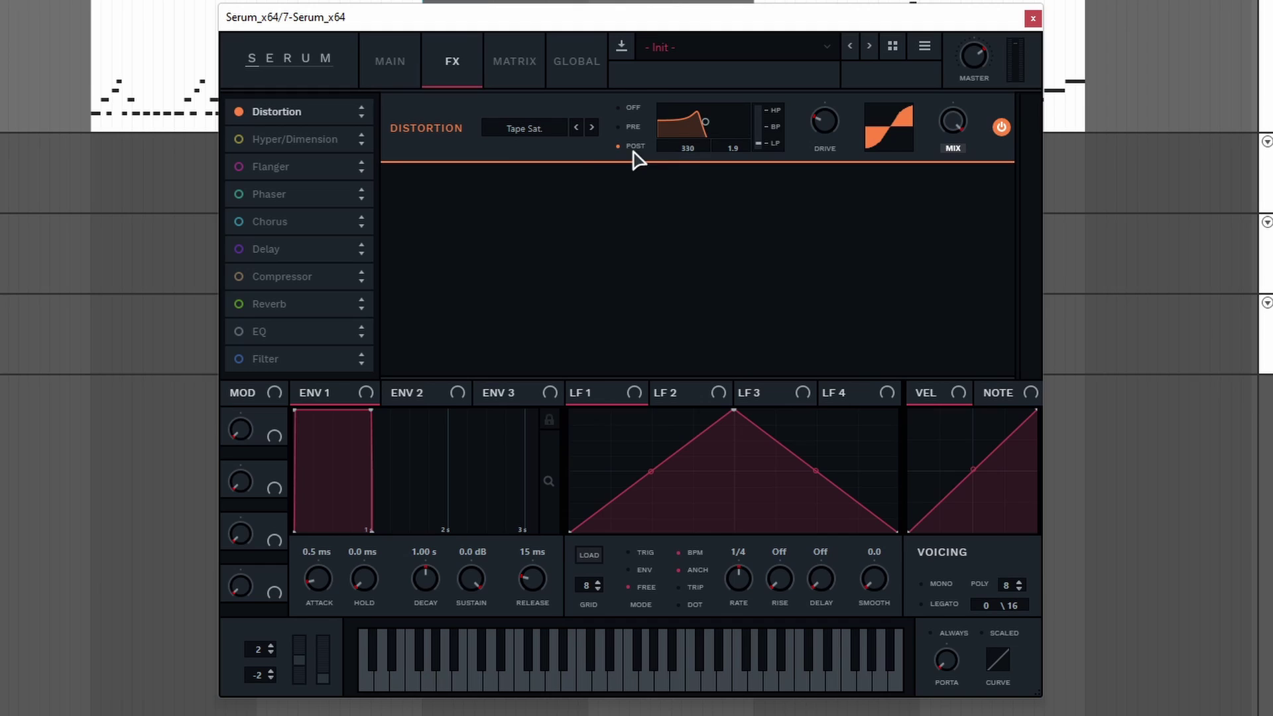
pyautogui.moveTo(736, 154); pyautogui.dragTo(731, 244)
pyautogui.moveTo(829, 123); pyautogui.dragTo(846, 48)
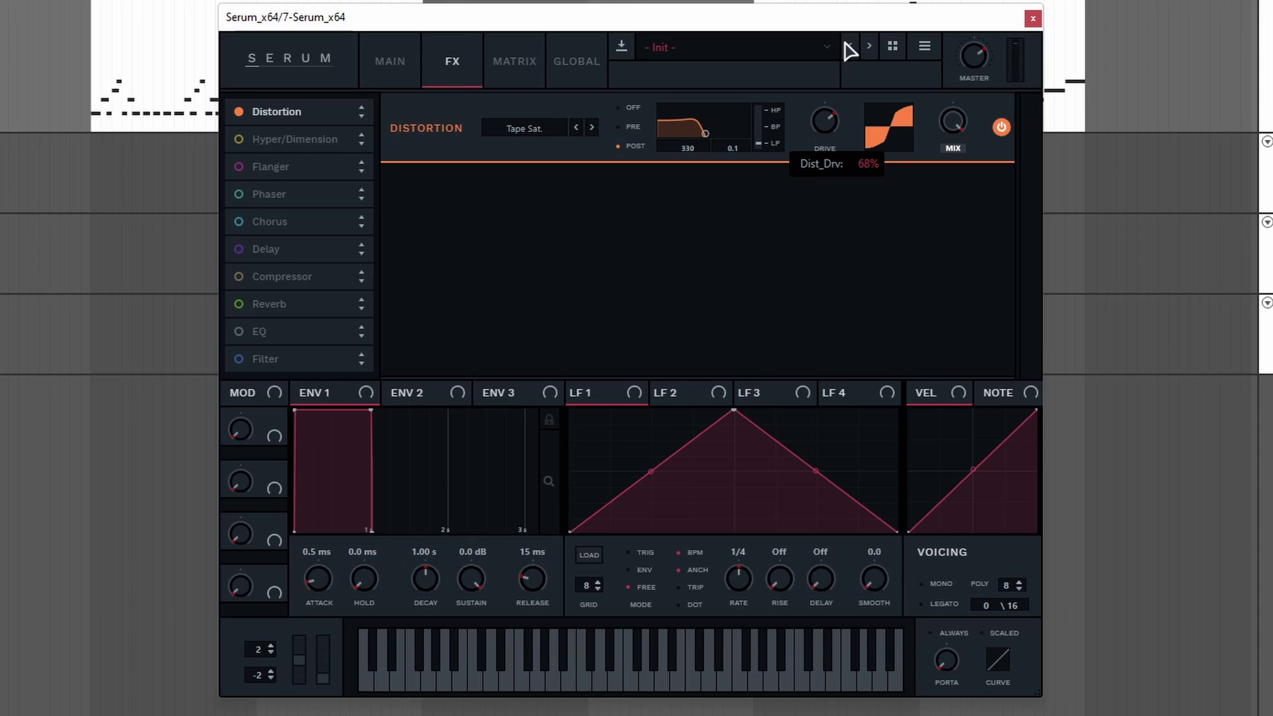
pyautogui.moveTo(980, 113); pyautogui.dragTo(953, 157)
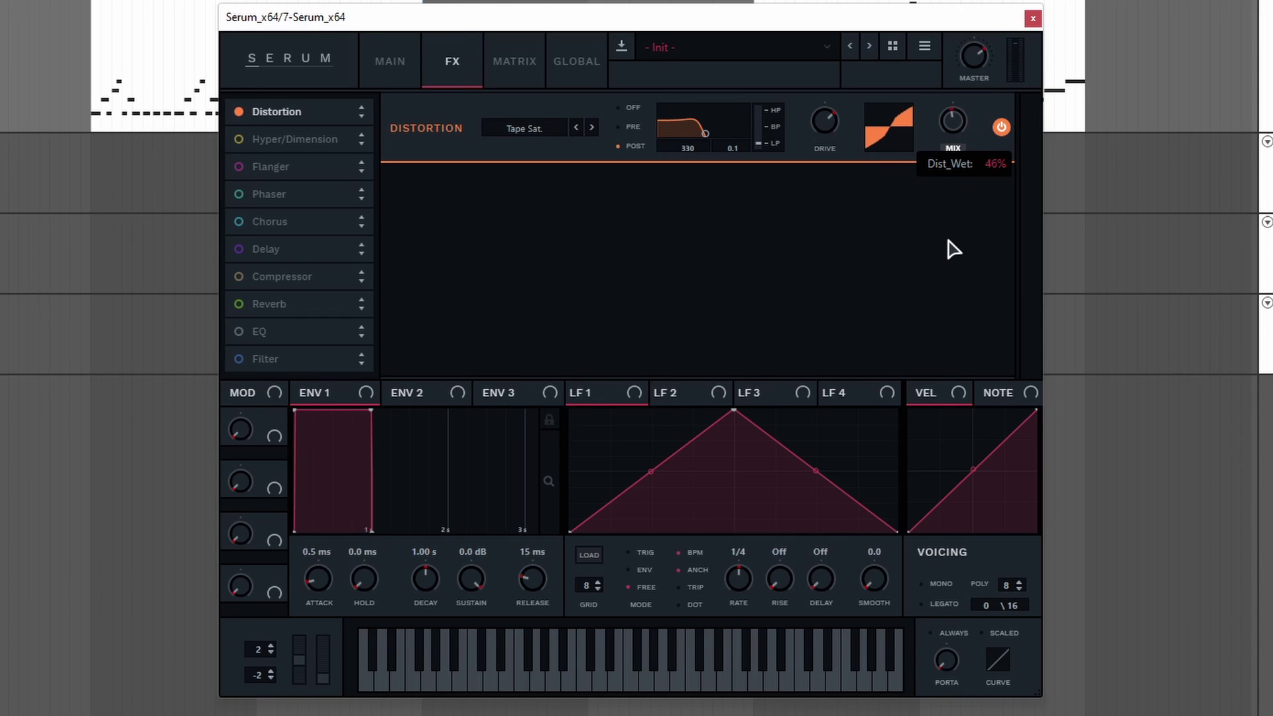
pyautogui.moveTo(948, 241); pyautogui.dragTo(949, 234)
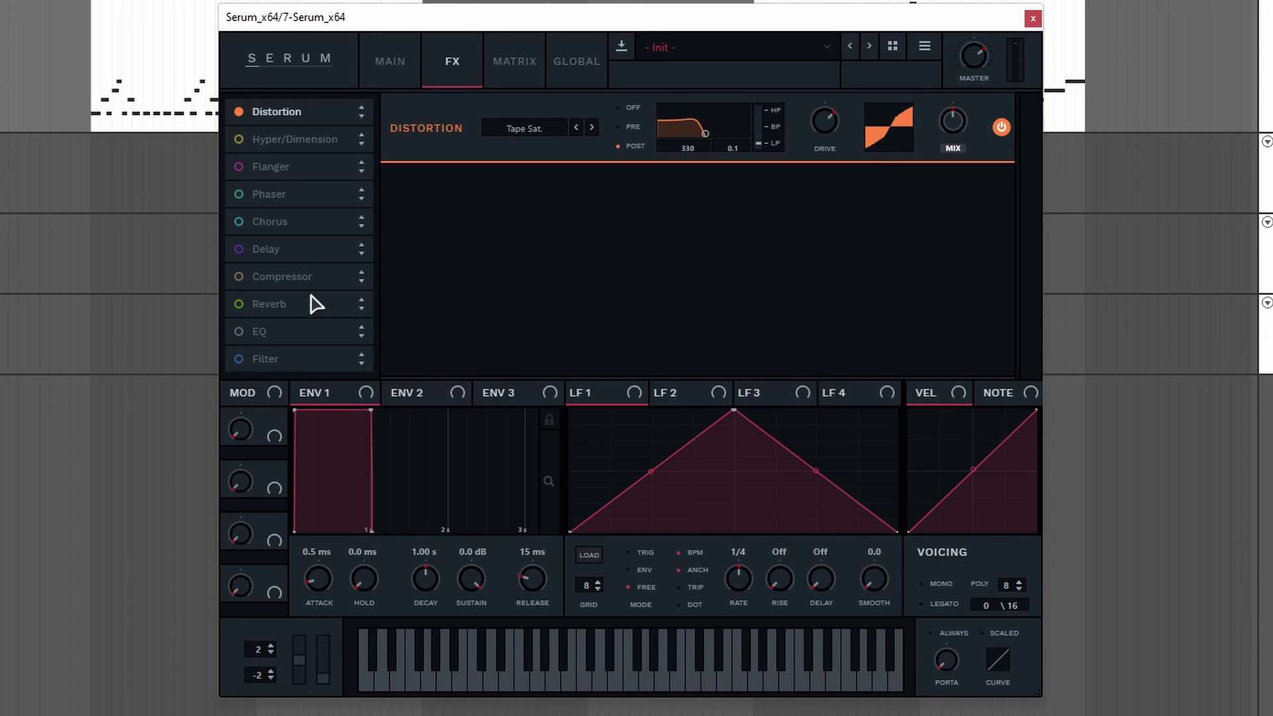
# Enable the EQ effect directly after the distortion and route oscillator B through the main filter
pyautogui.click(253, 334)
pyautogui.moveTo(254, 338); pyautogui.dragTo(307, 129)
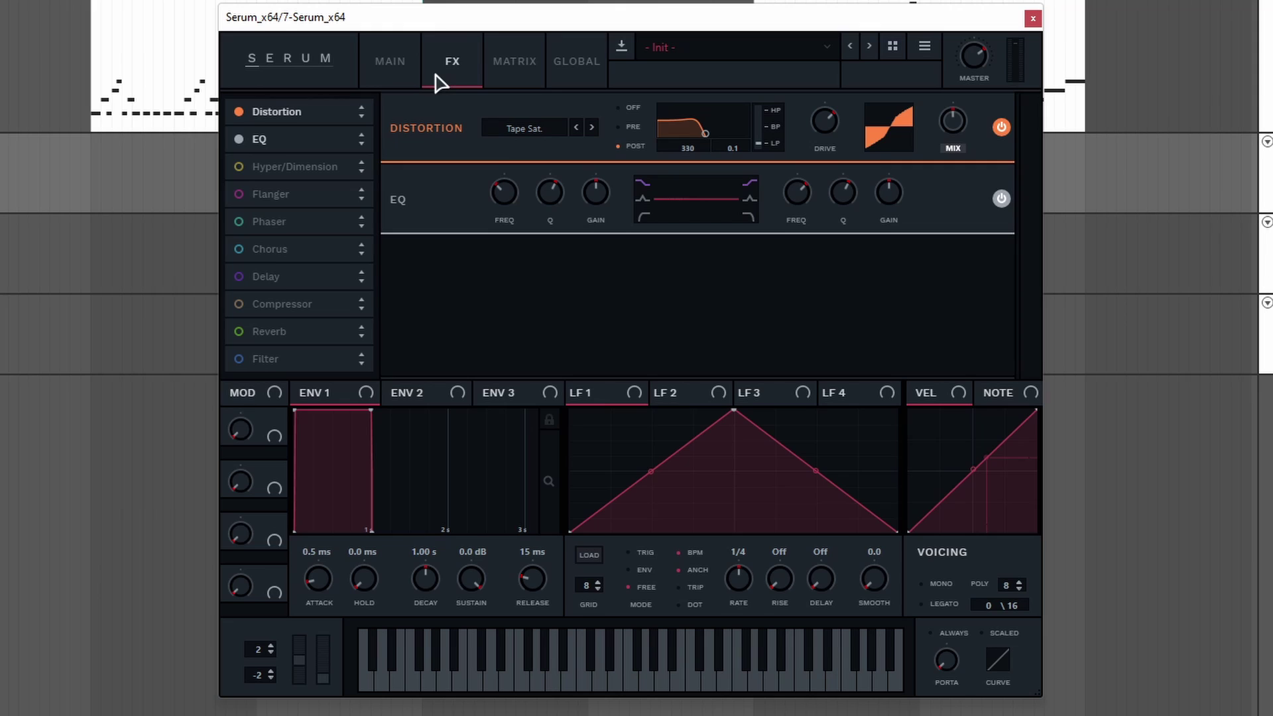
pyautogui.click(388, 62)
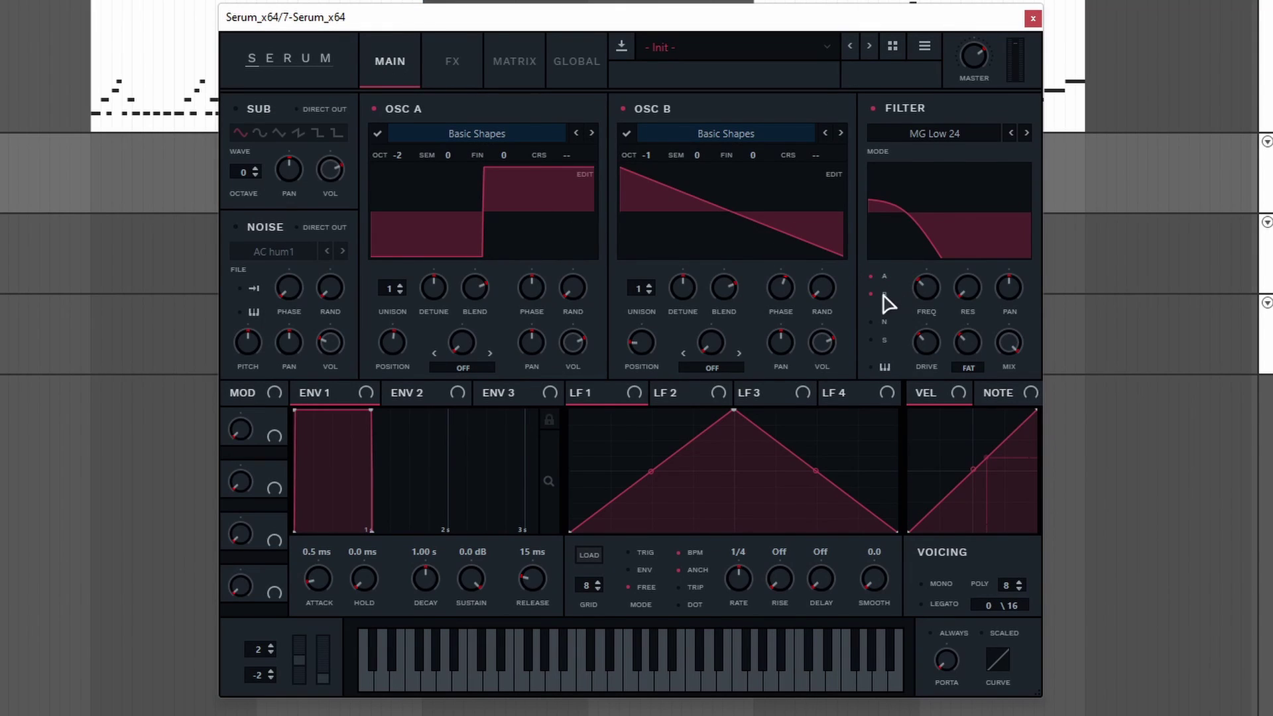
pyautogui.click(439, 62)
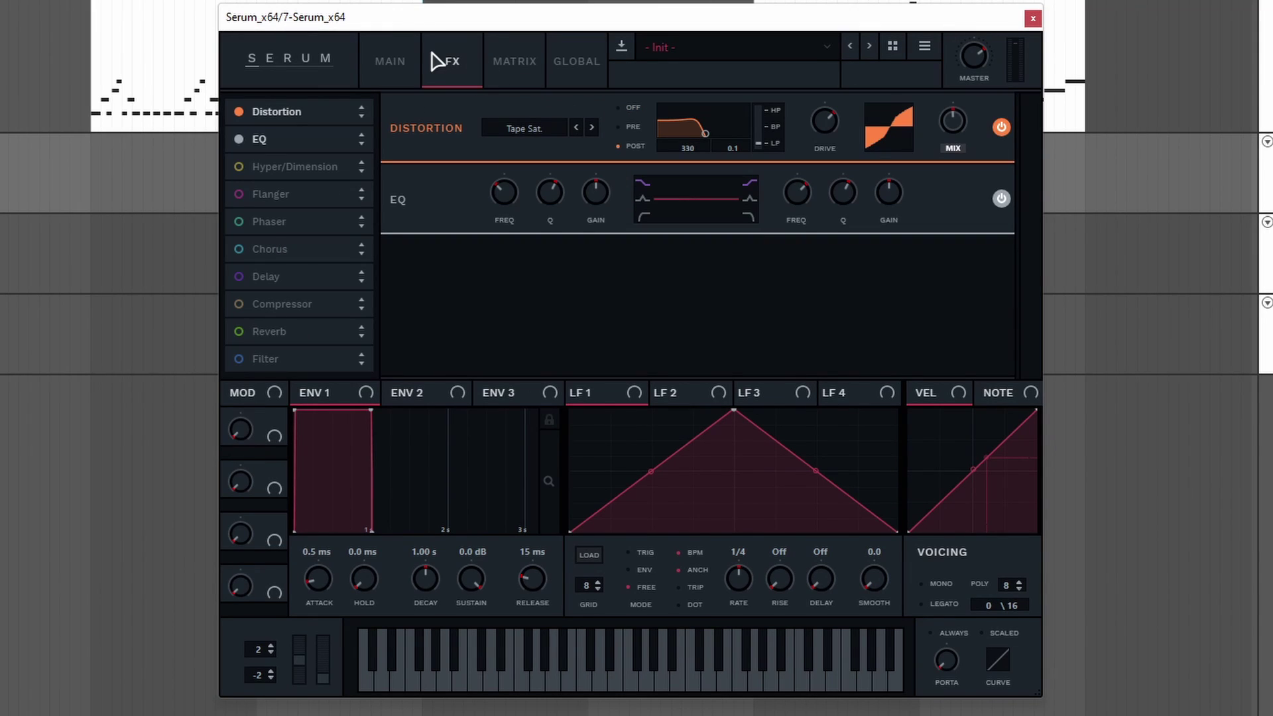
# Play the bass to check its spectrum, and shape both EQ bands as wide boosted peaks, the low one at about 430 Hz
pyautogui.press('space')
pyautogui.press('space')
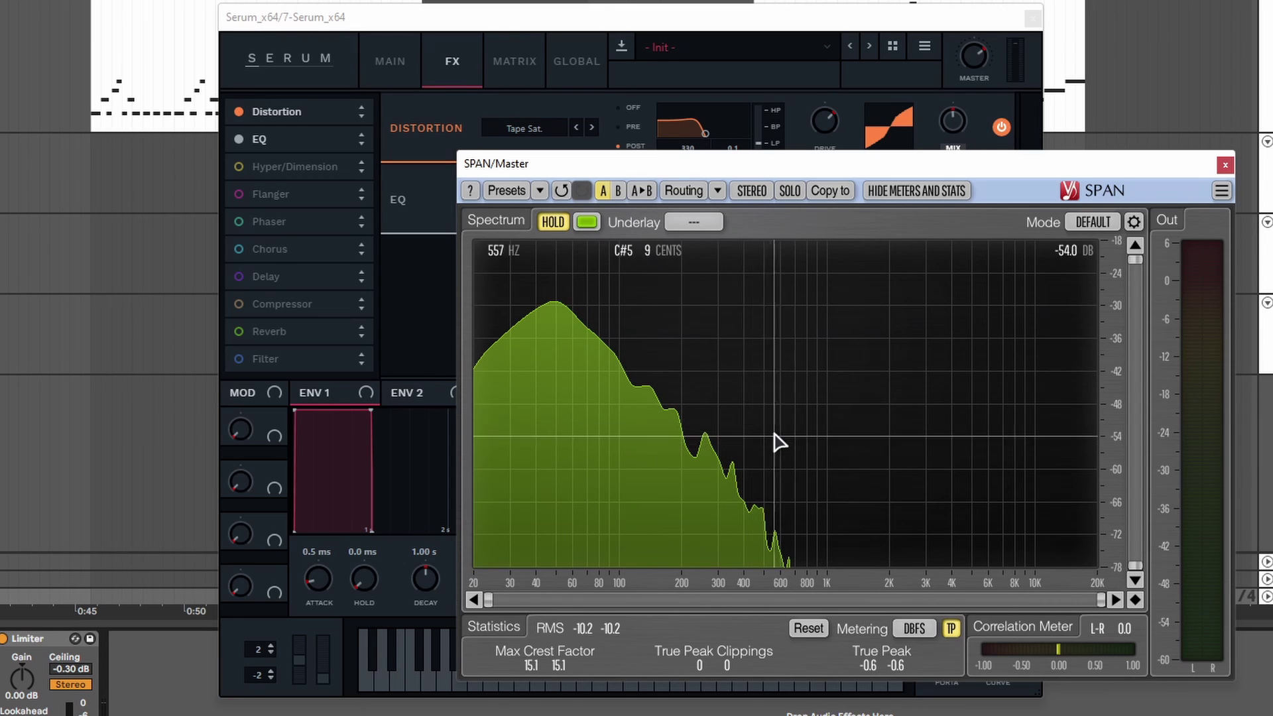
pyautogui.click(1226, 165)
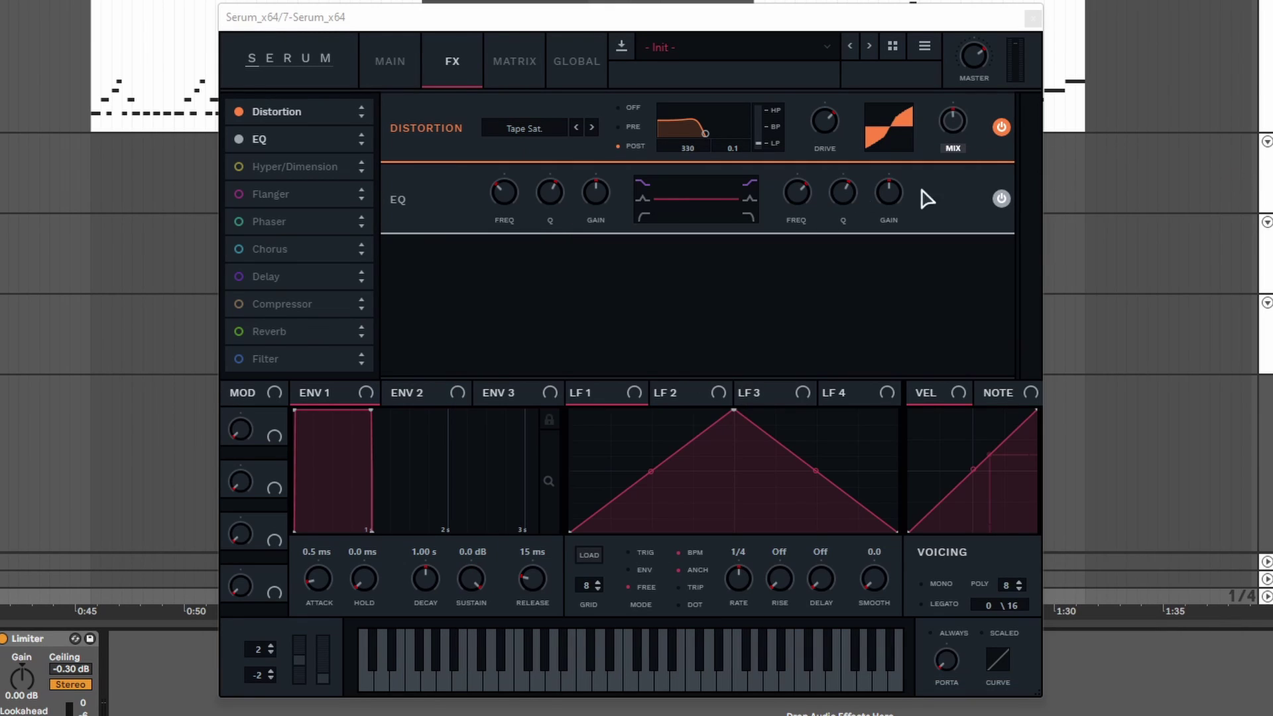
pyautogui.click(497, 199)
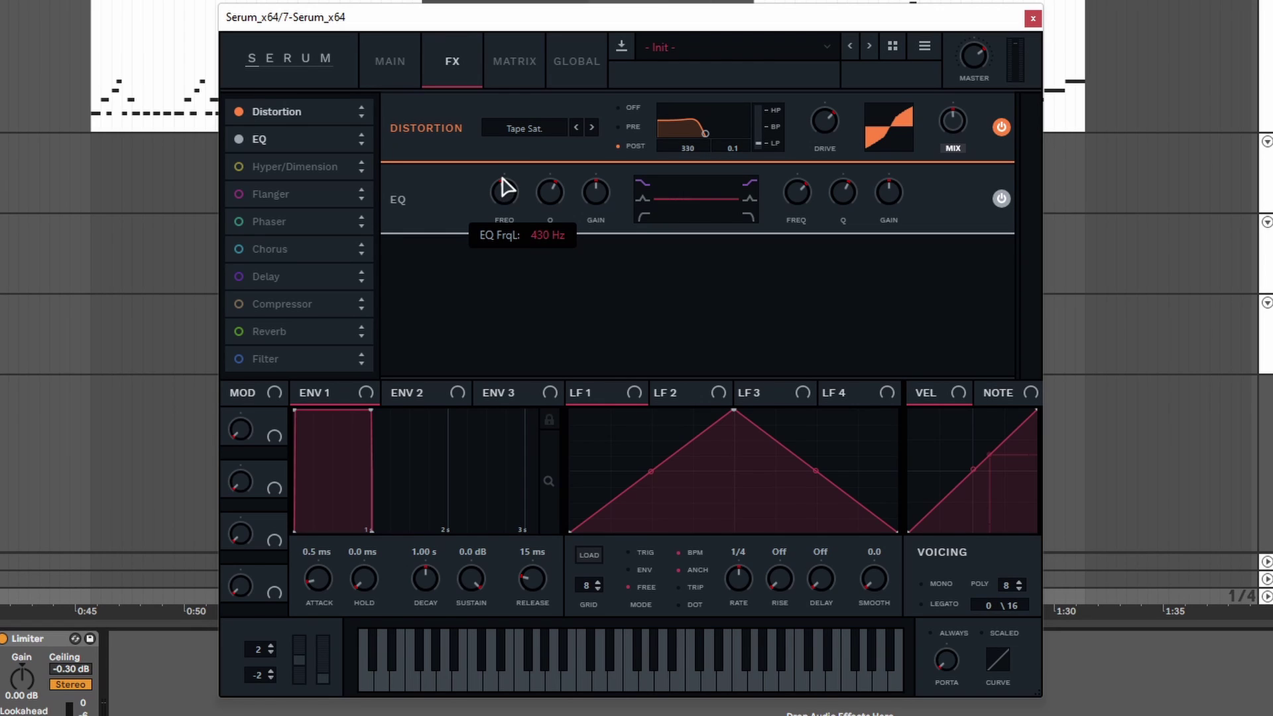
pyautogui.moveTo(559, 198); pyautogui.dragTo(553, 216)
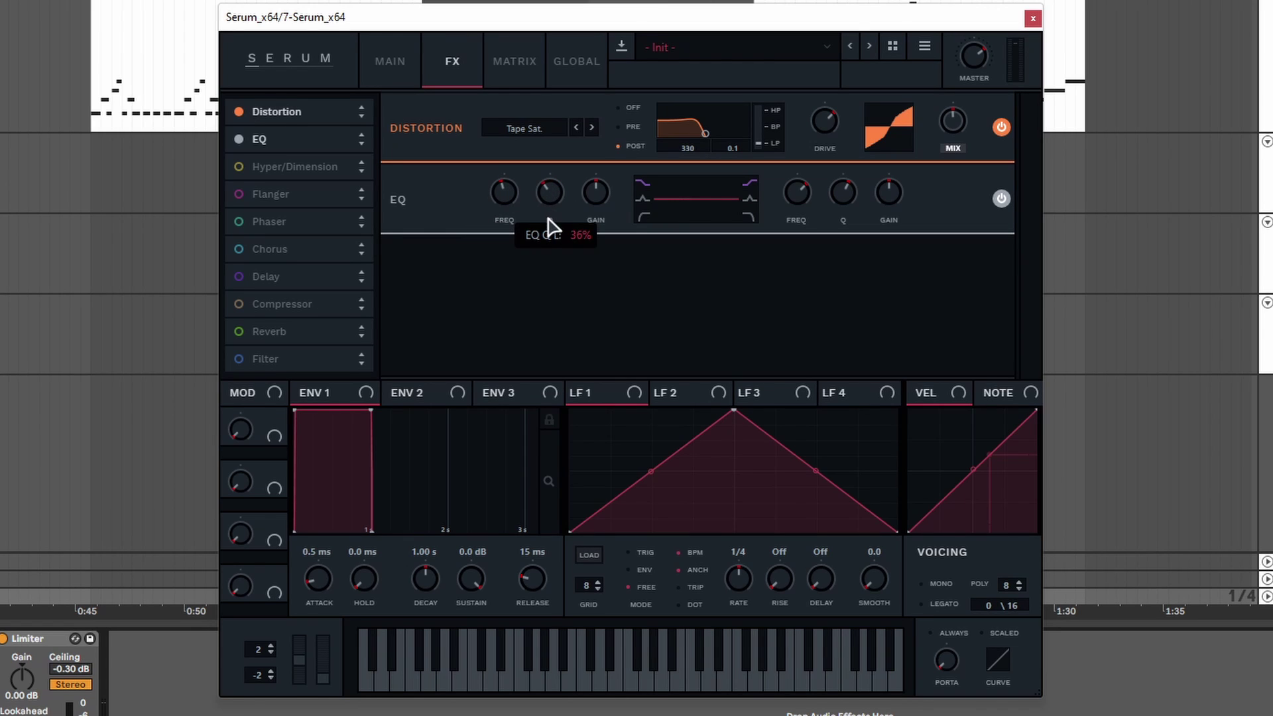
pyautogui.moveTo(604, 195); pyautogui.dragTo(602, 162)
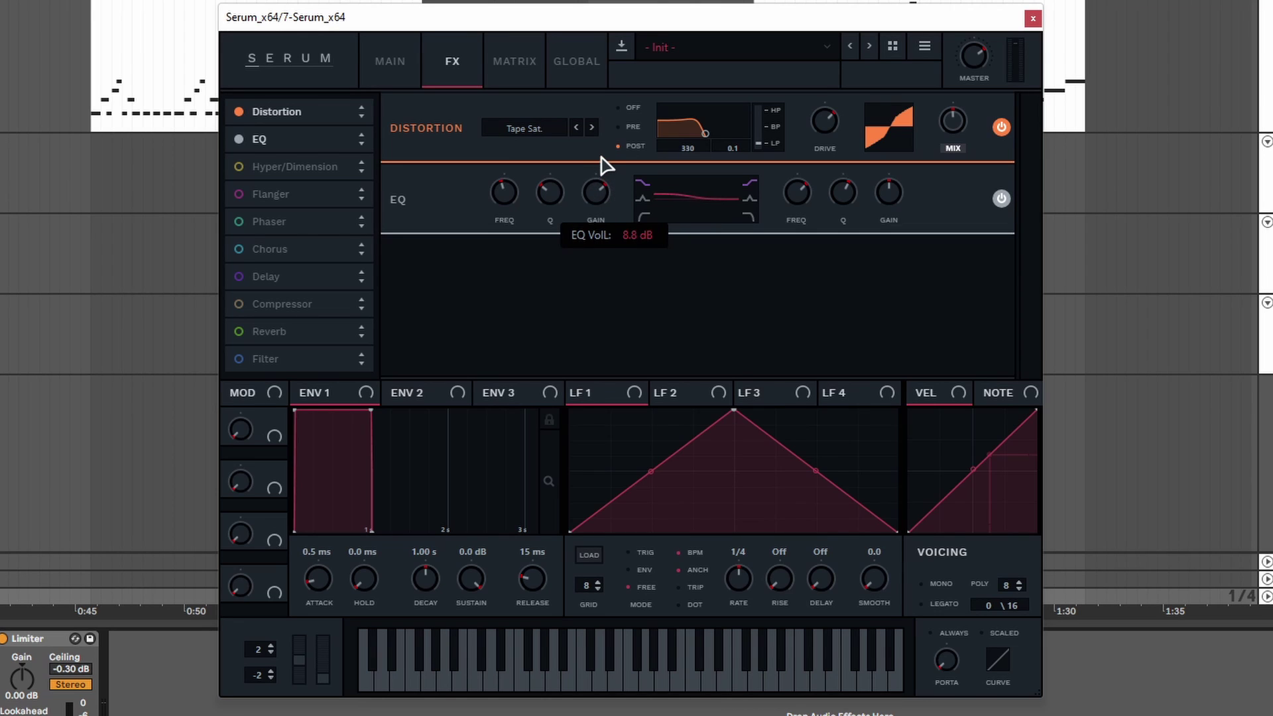
pyautogui.click(642, 198)
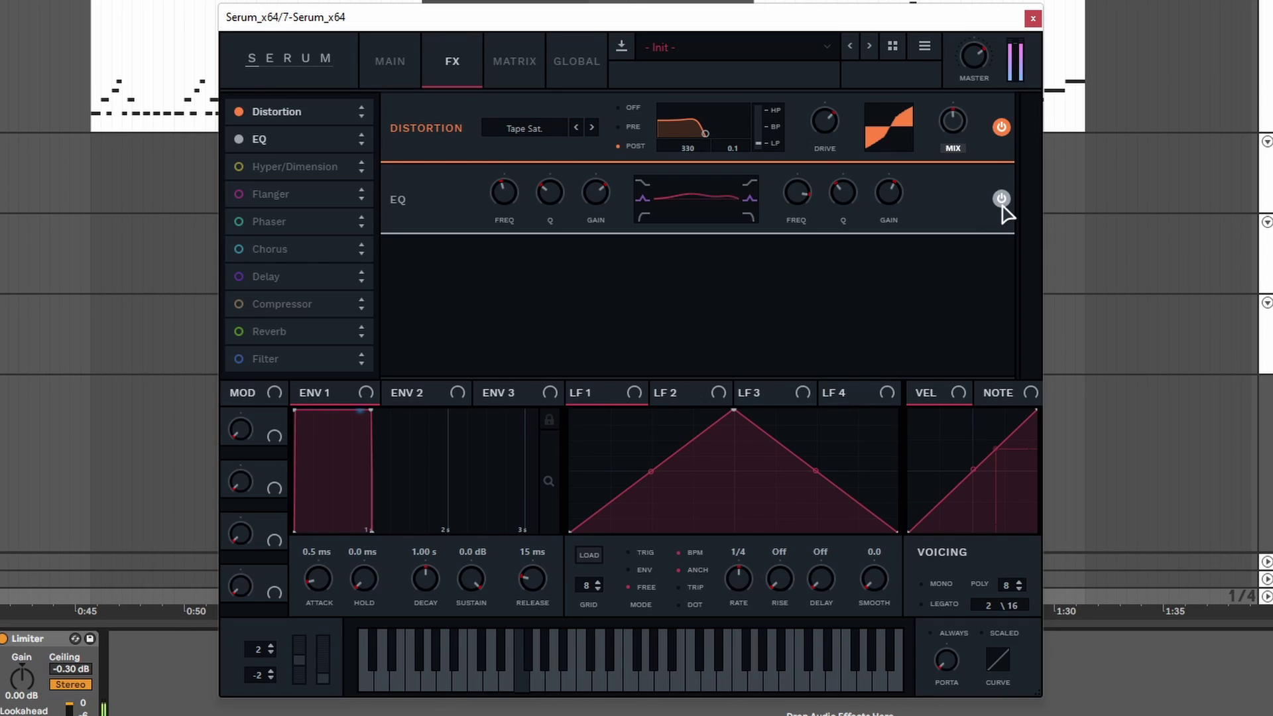
# Enable the compressor after the EQ, adjust its threshold and raise its makeup gain, turning the master volume down to about half
pyautogui.click(241, 308)
pyautogui.moveTo(280, 313); pyautogui.dragTo(304, 165)
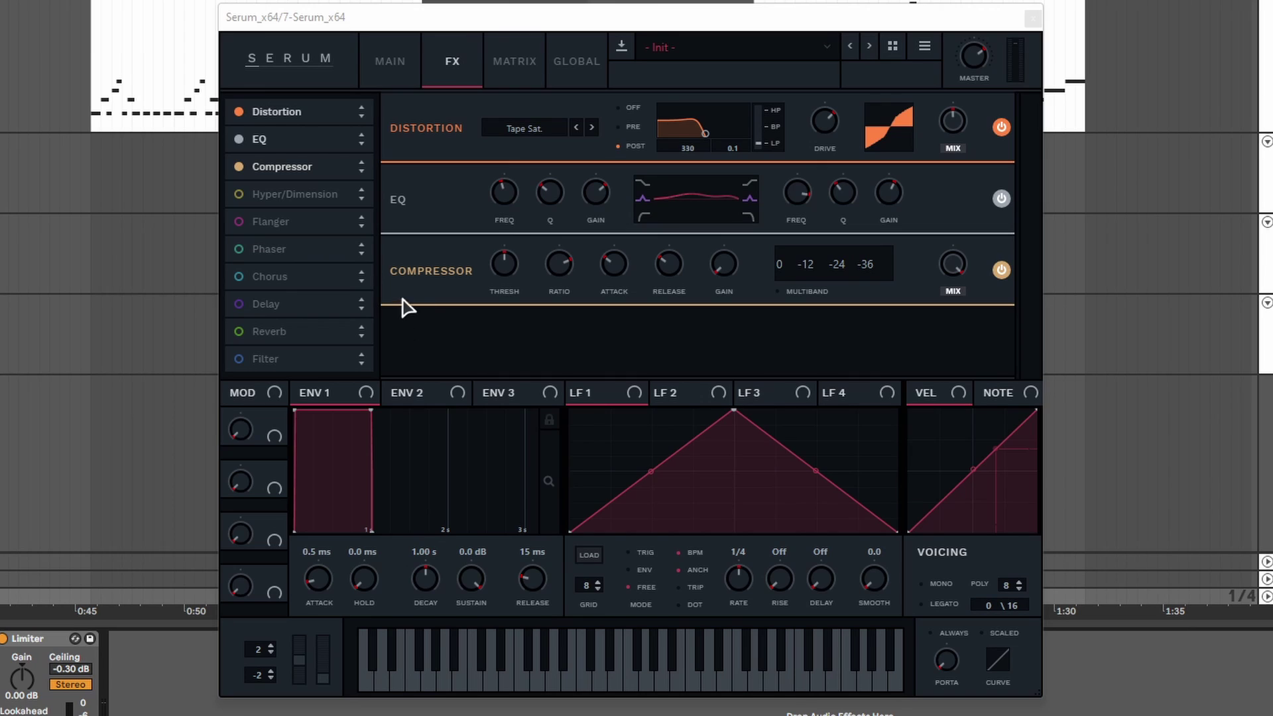
pyautogui.click(502, 260)
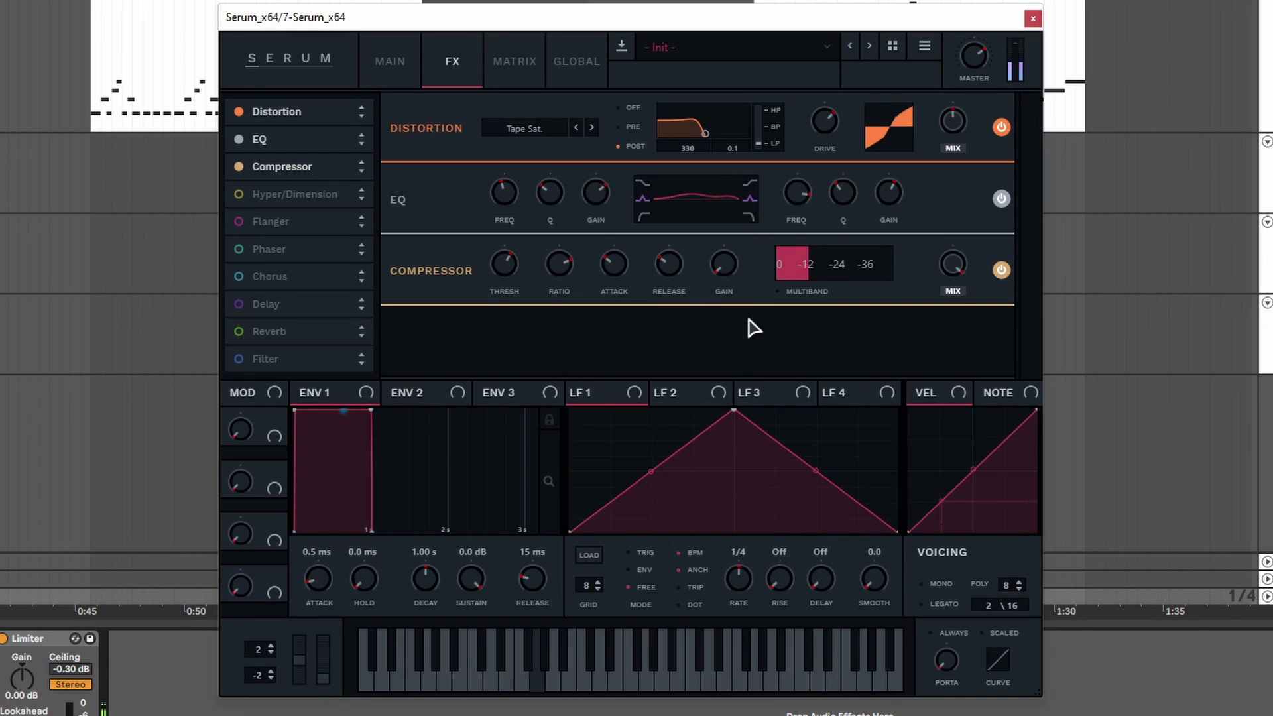
pyautogui.moveTo(730, 270); pyautogui.dragTo(732, 208)
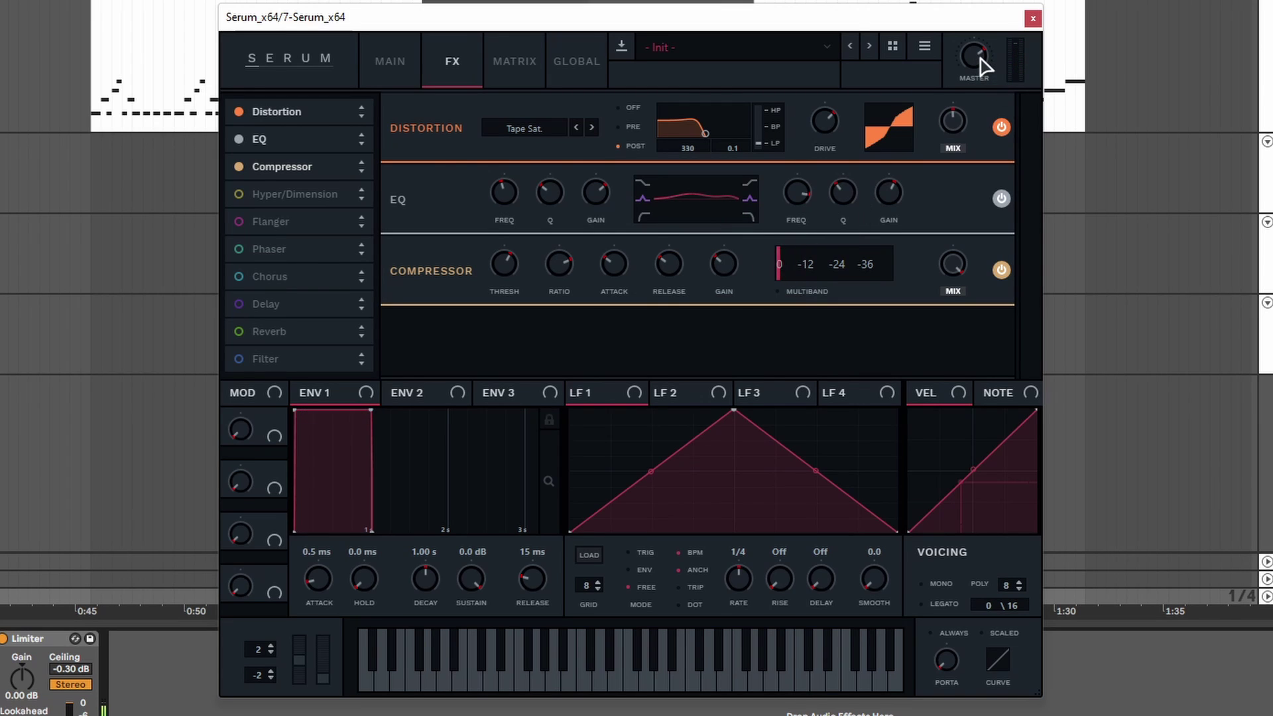
pyautogui.moveTo(984, 64)
pyautogui.mouseDown()
pyautogui.moveTo(975, 100)
pyautogui.moveTo(969, 85)
pyautogui.mouseUp()
pyautogui.moveTo(732, 269); pyautogui.dragTo(733, 257)
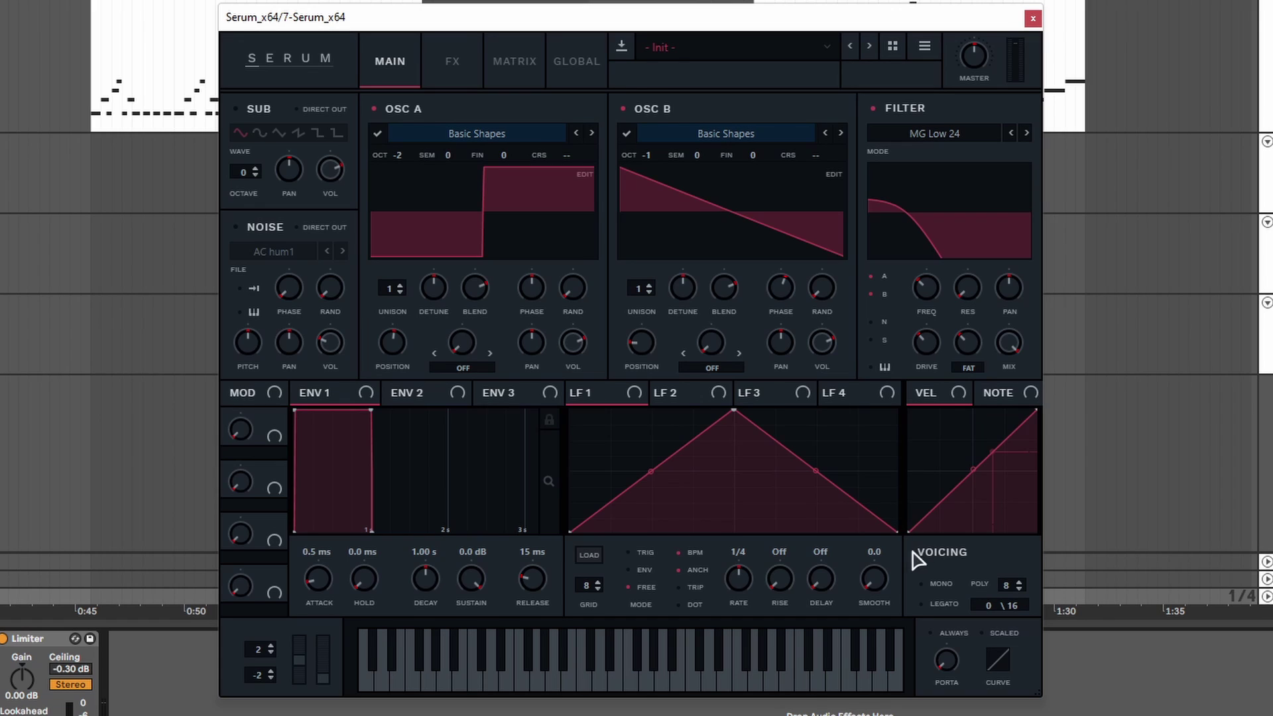
# Enable mono, legato and always-on portamento in the voicing section, and raise the portamento time slightly
pyautogui.click(938, 584)
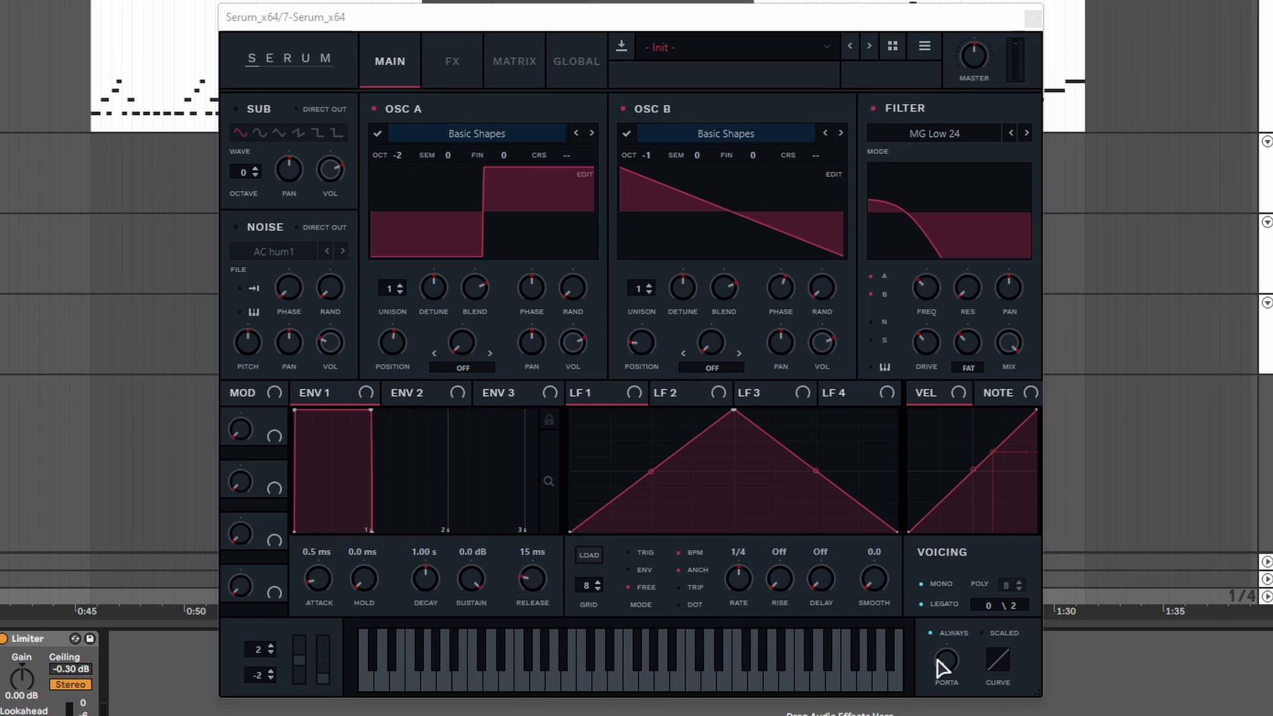
pyautogui.moveTo(950, 666); pyautogui.dragTo(959, 602)
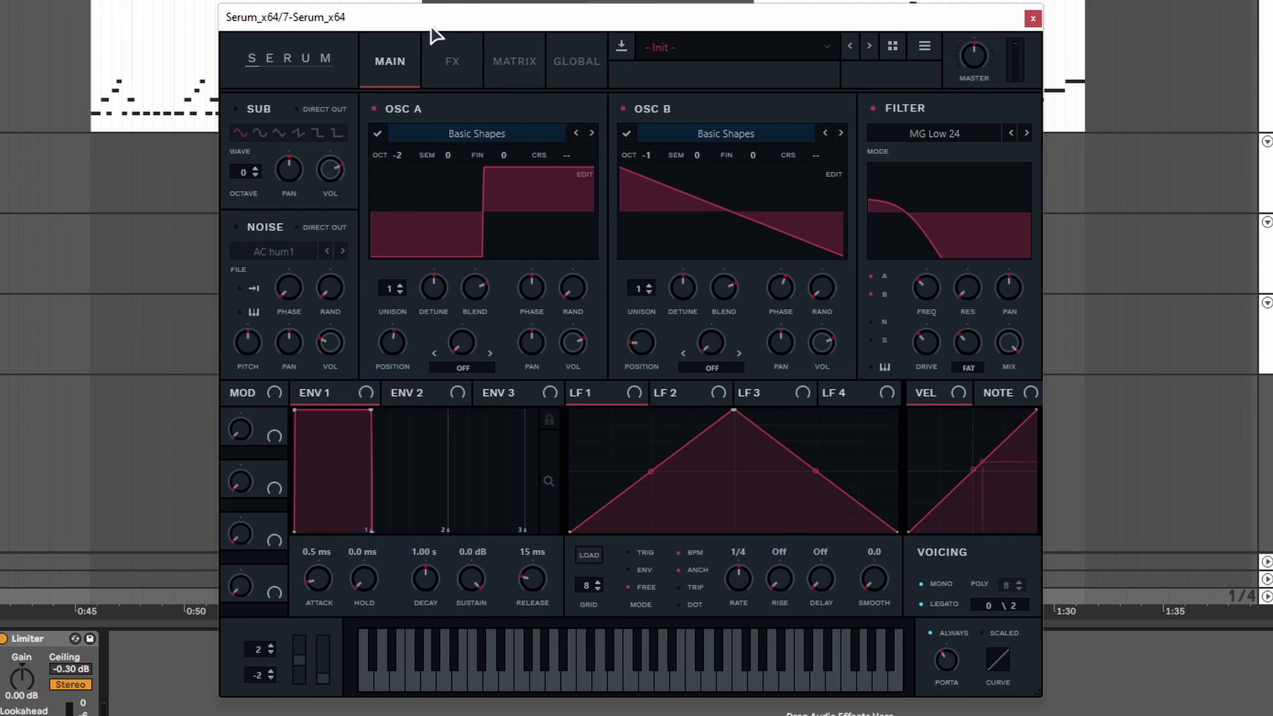
pyautogui.click(1032, 18)
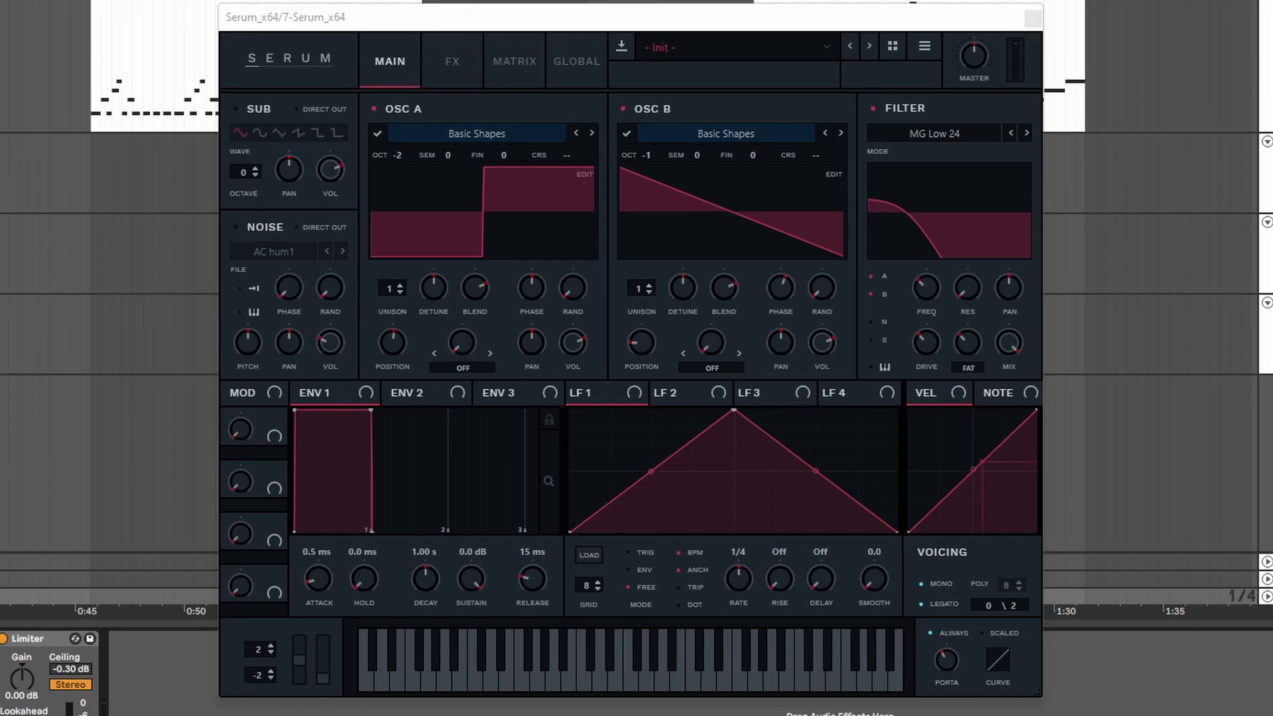
# Set envelope 2's decay to 170 ms and sustain to 0%, and assign it to modulate the filter's cutoff and resonance by small amounts
pyautogui.click(438, 398)
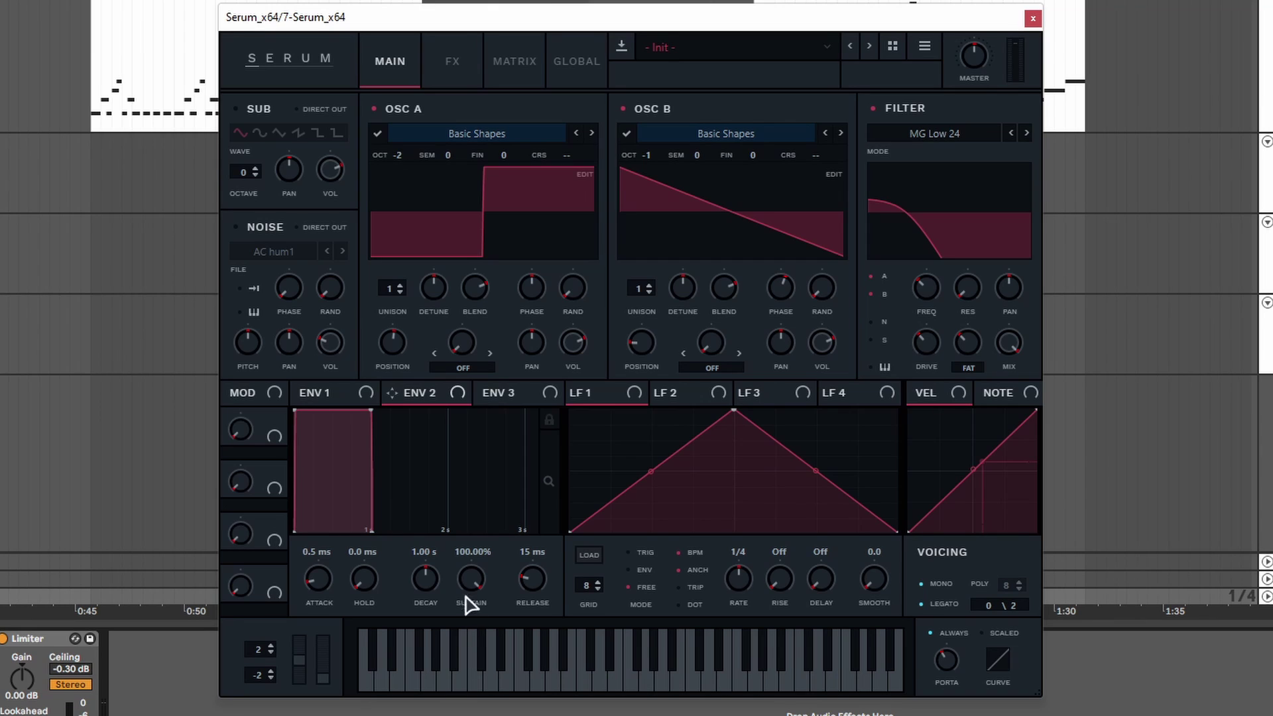
pyautogui.moveTo(426, 588); pyautogui.dragTo(475, 637)
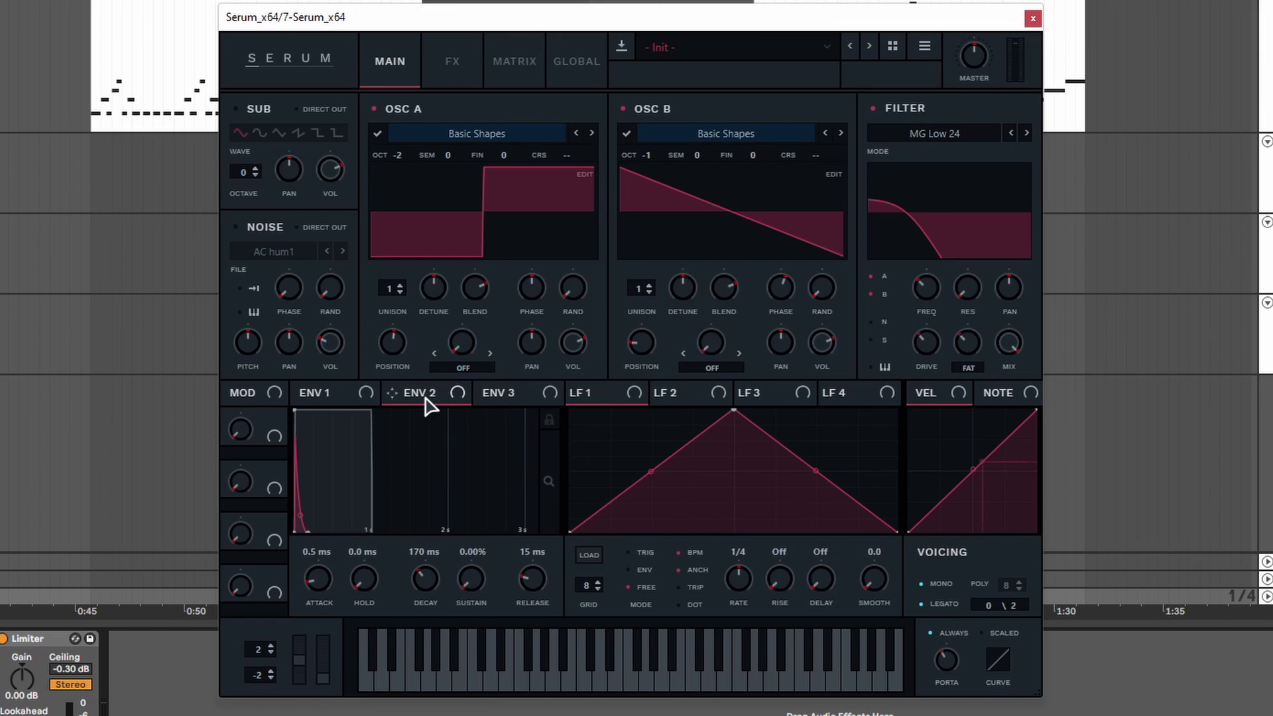
pyautogui.moveTo(930, 293); pyautogui.dragTo(906, 333)
pyautogui.moveTo(956, 271); pyautogui.dragTo(936, 328)
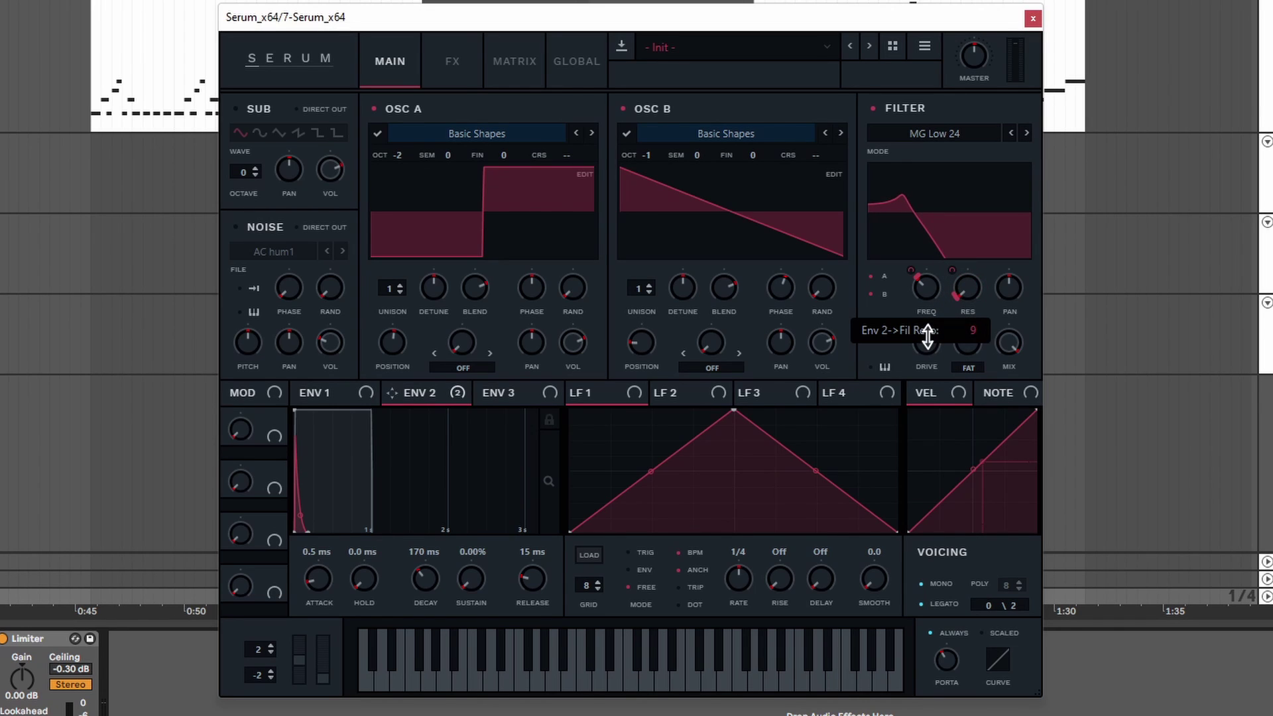
pyautogui.moveTo(927, 335); pyautogui.dragTo(923, 353)
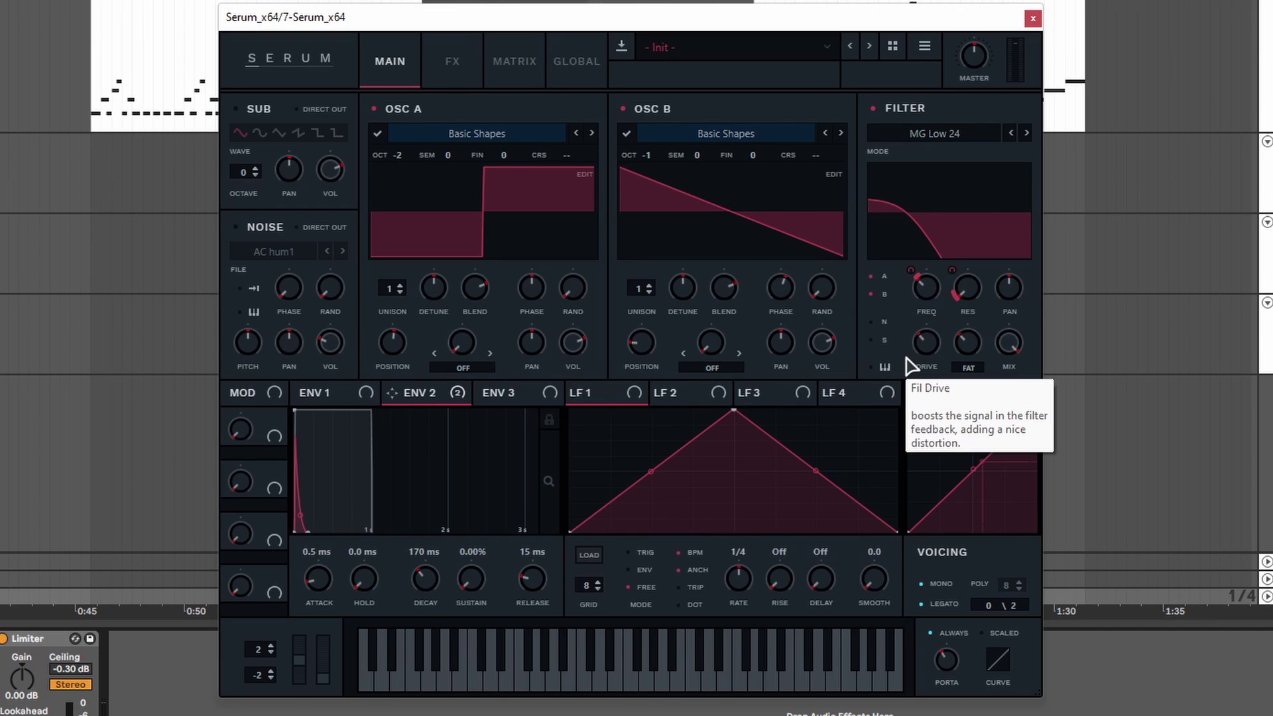
# Bypass envelope 2's modulations and re-enable them to compare the bass with and without the filter movement
pyautogui.rightClick(416, 392)
pyautogui.click(457, 431)
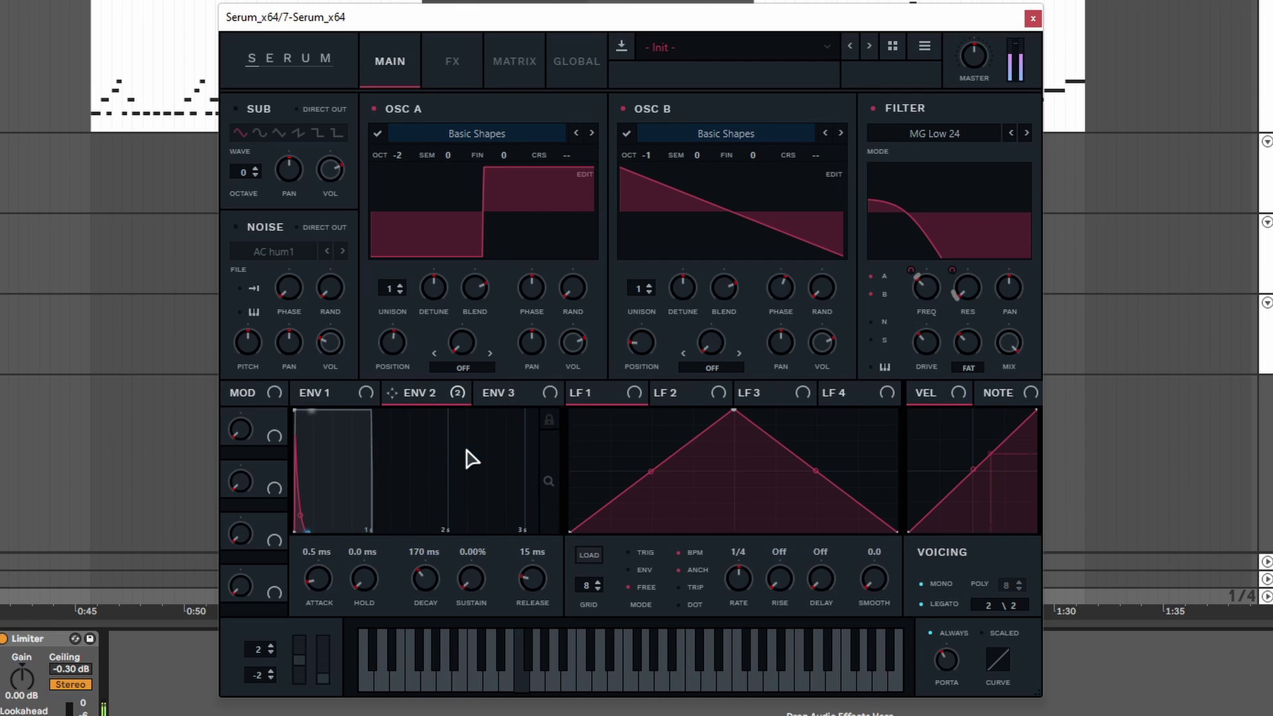
pyautogui.rightClick(435, 403)
pyautogui.click(459, 451)
# Review the distortion, EQ and compressor chain, and close the synth window
pyautogui.click(441, 78)
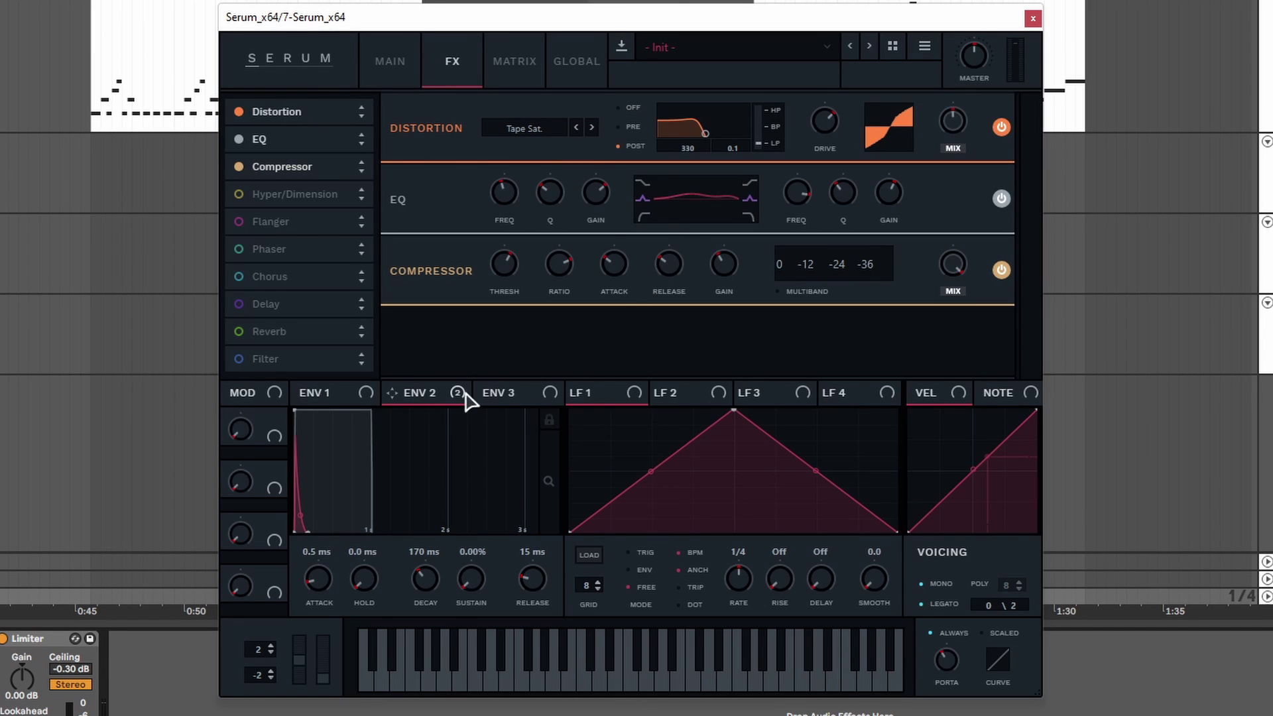
pyautogui.moveTo(393, 395)
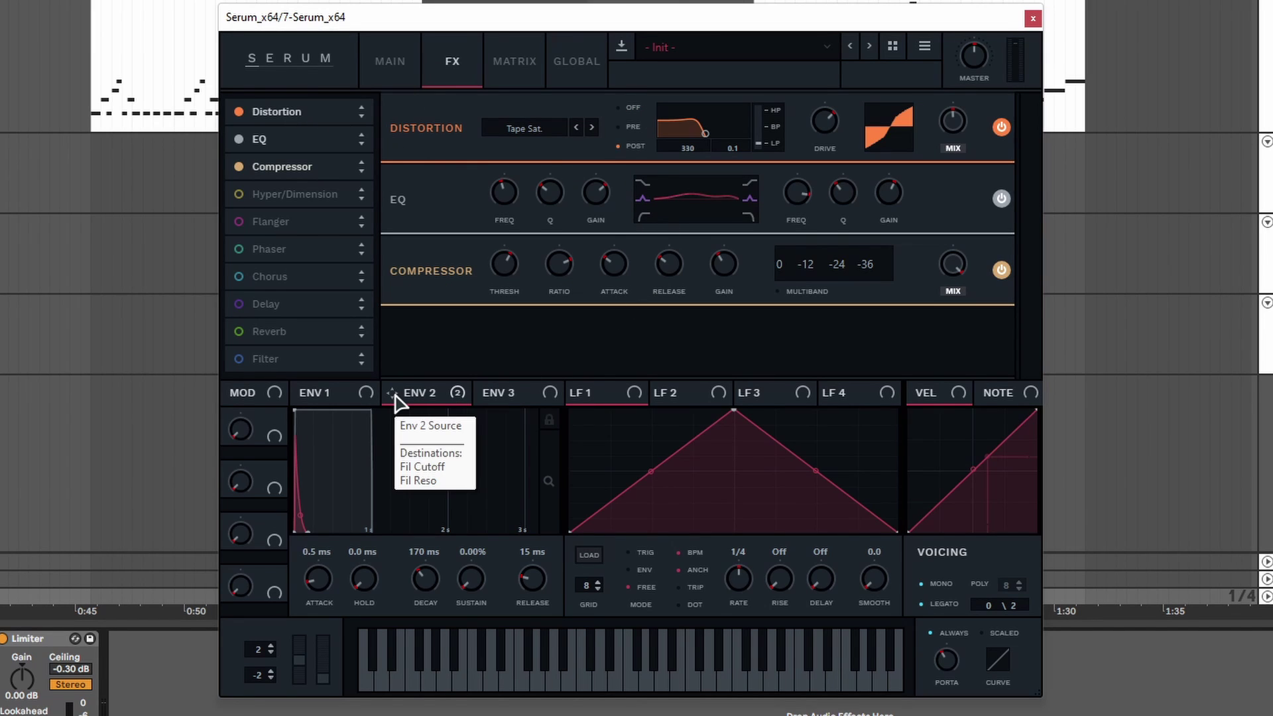
pyautogui.click(1032, 18)
# Look over the BA - Tech House Magic patch on the other bass track, close it and listen to the arrangement
pyautogui.moveTo(670, 715); pyautogui.dragTo(658, 22)
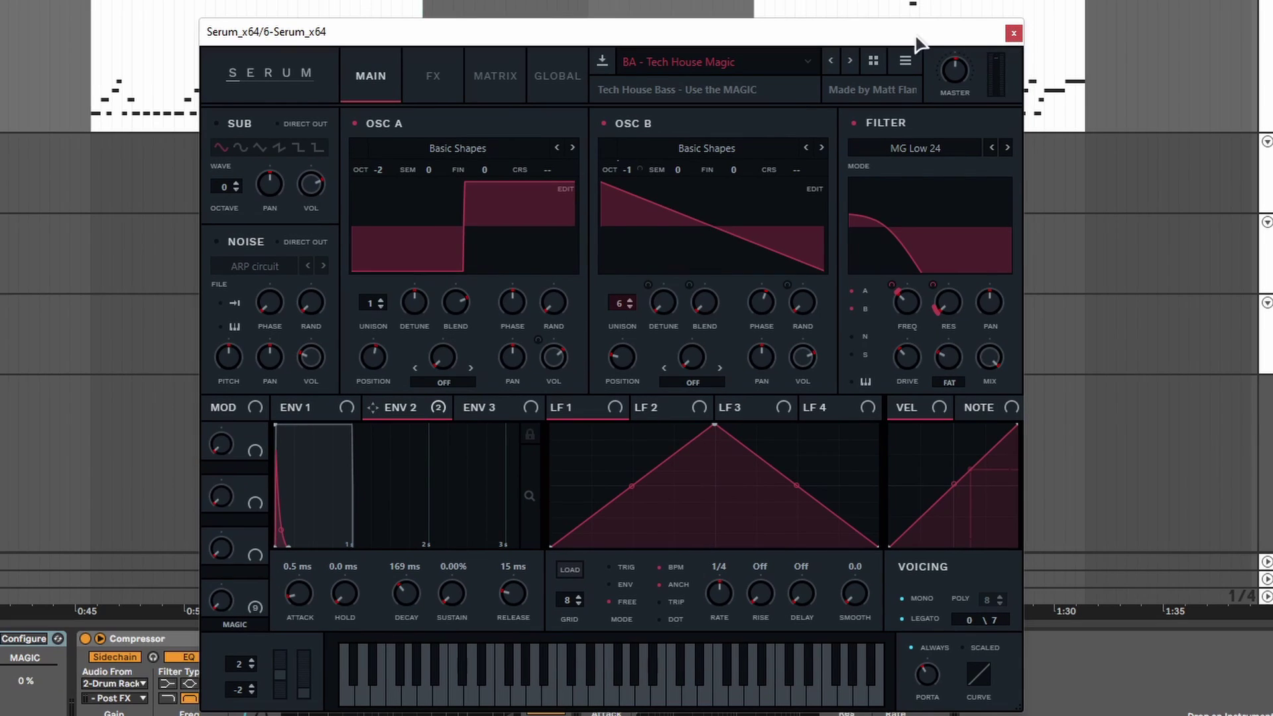
pyautogui.click(1014, 34)
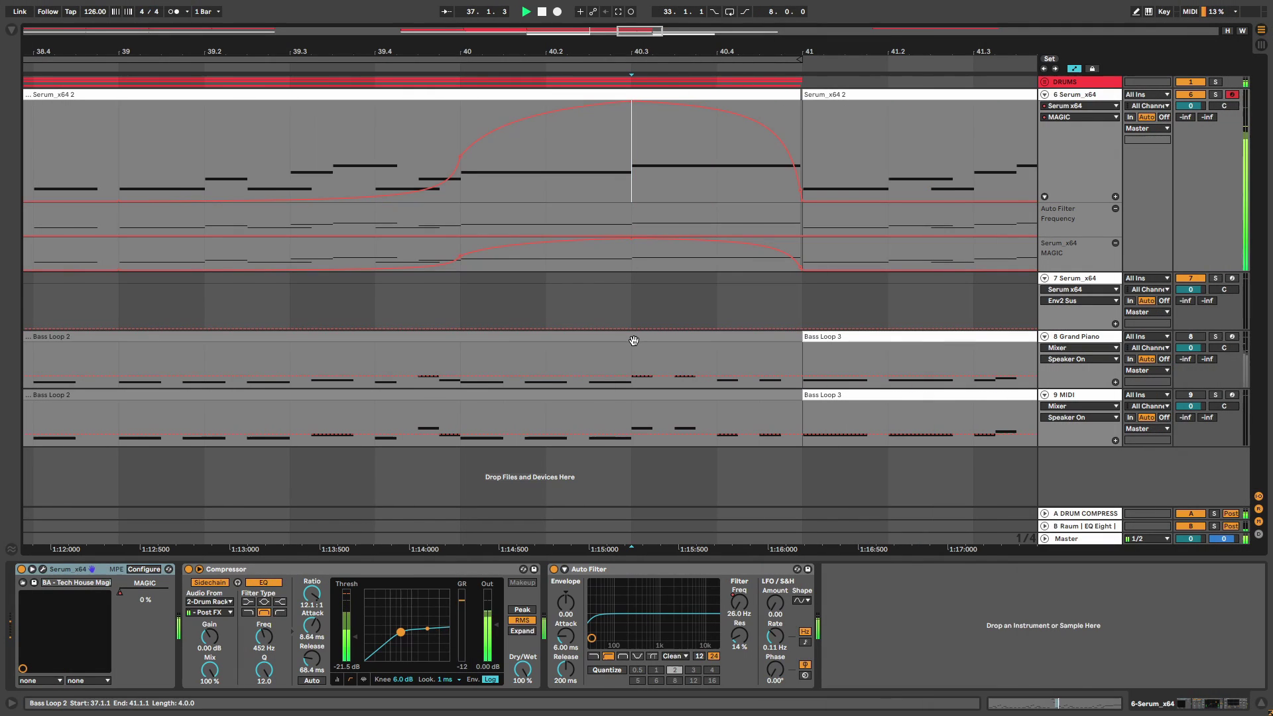
pyautogui.click(634, 344)
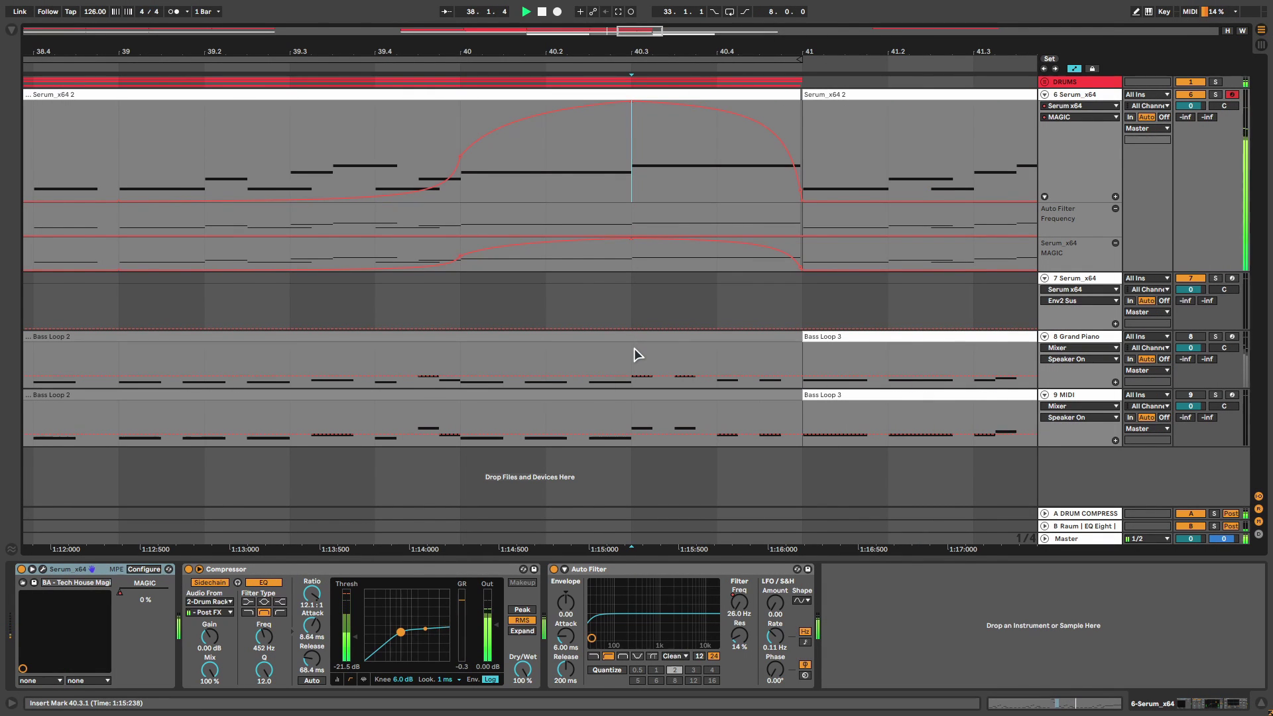